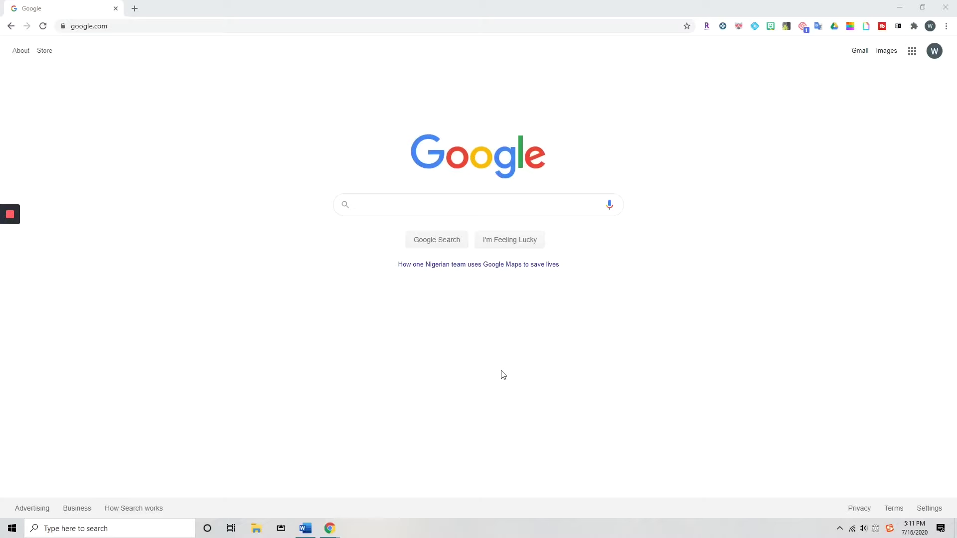
Step: Search Google for 'canva'
{"action": "left_click", "coordinate": [519, 209]}
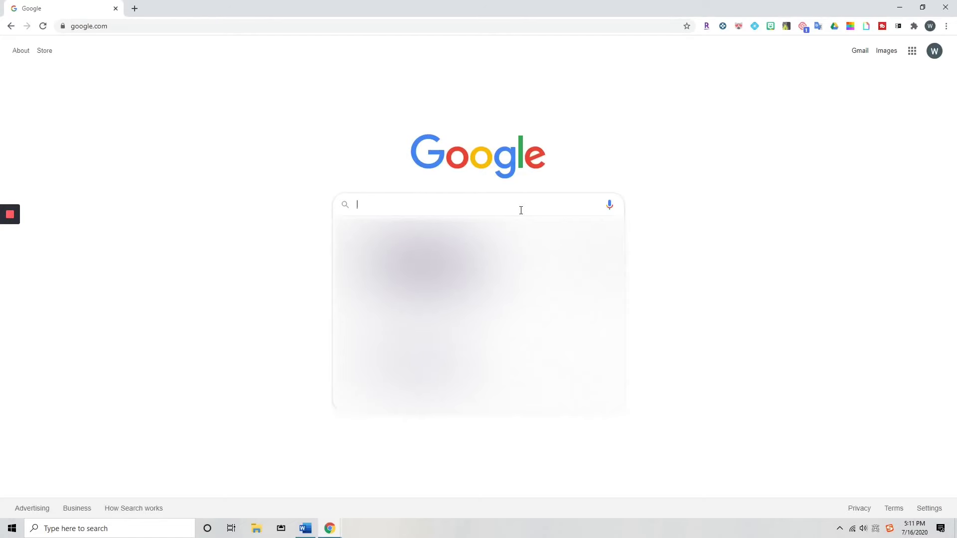
{"action": "type", "text": "canva"}
{"action": "key", "text": "Return"}
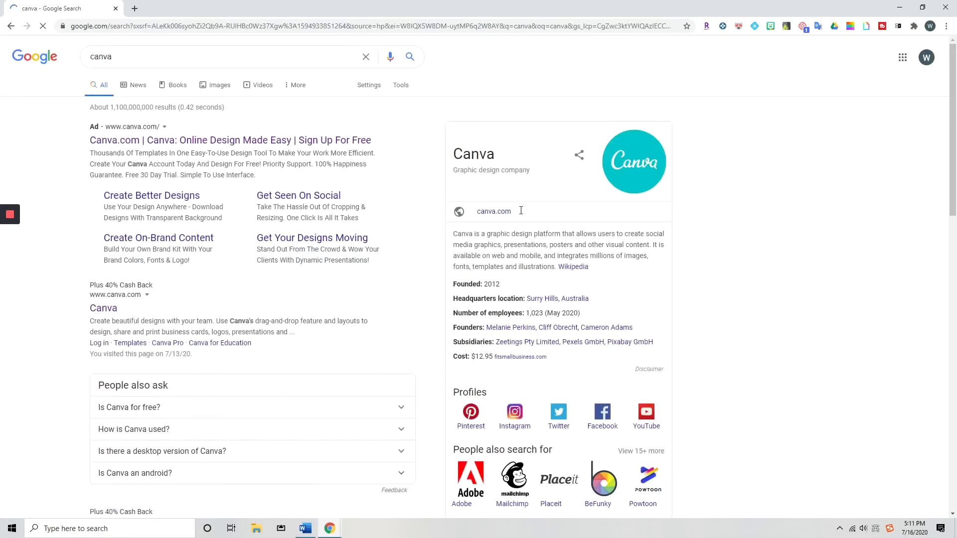
Step: Open Canva from the results, log in with Google, and skip the Pro trial offer
{"action": "left_click", "coordinate": [217, 144]}
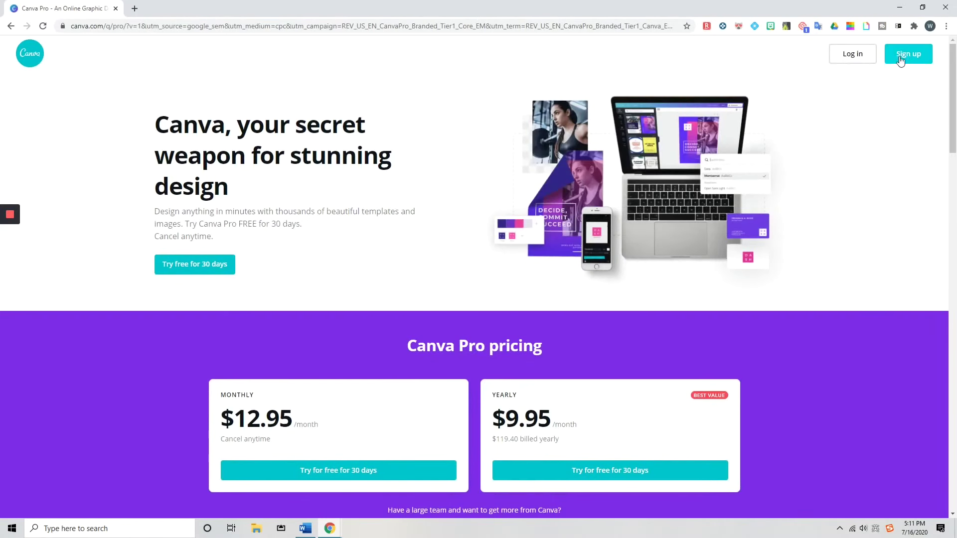
{"action": "left_click", "coordinate": [858, 58]}
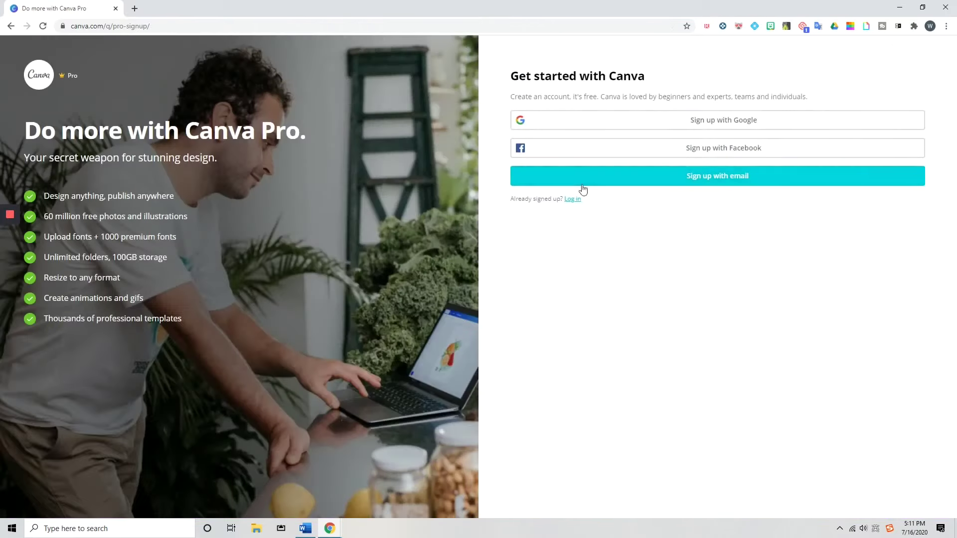
{"action": "left_click", "coordinate": [573, 200]}
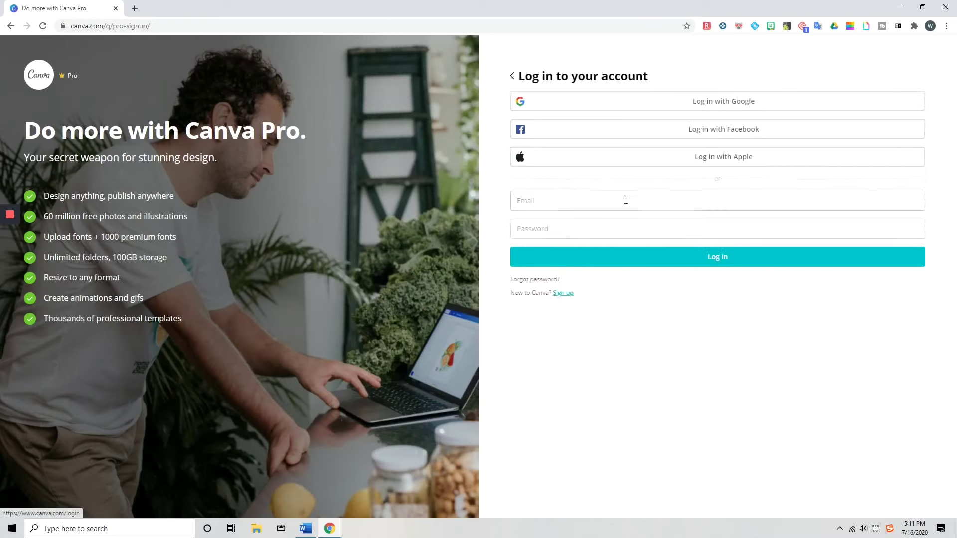
{"action": "left_click", "coordinate": [720, 108]}
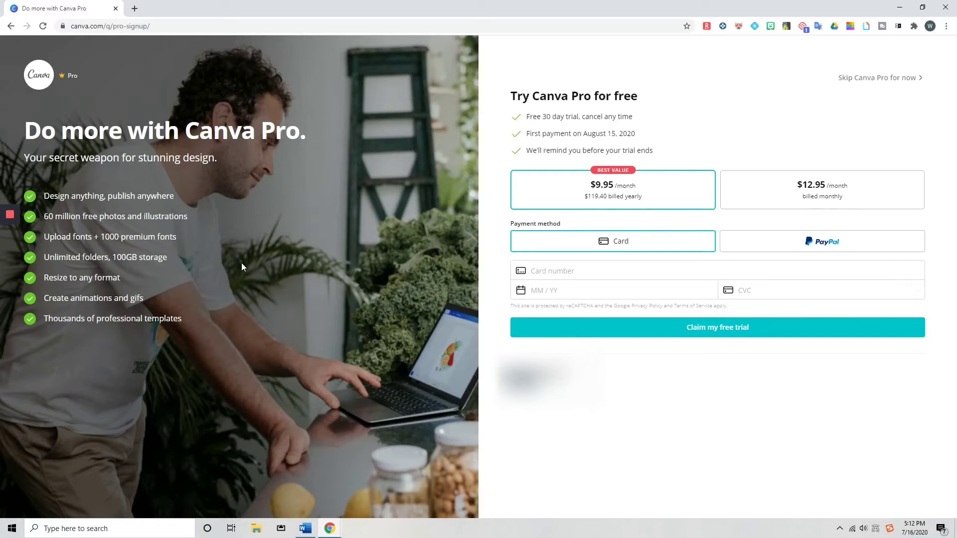
{"action": "left_click", "coordinate": [872, 86]}
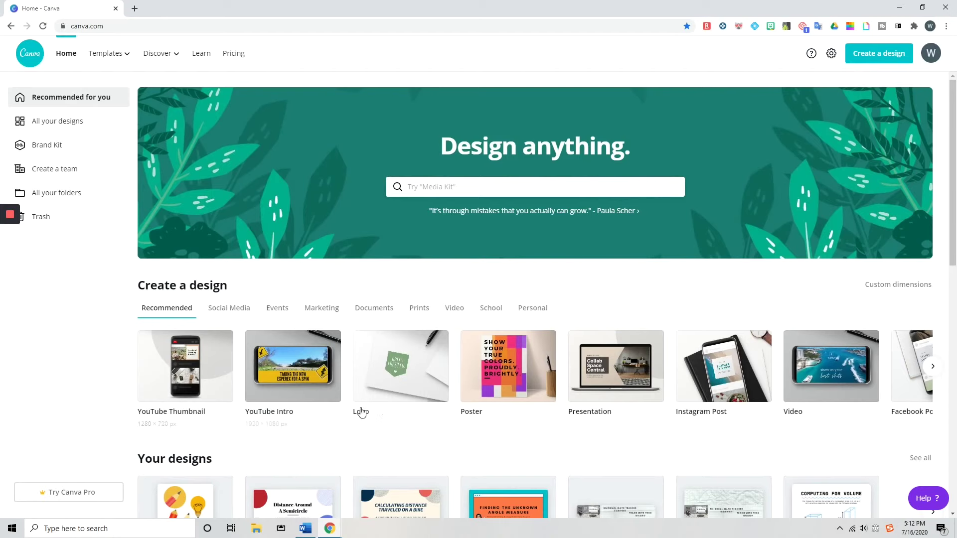
Step: Scroll the Canva home page to look over the design options
{"action": "scroll", "coordinate": [374, 410], "scroll_direction": "down", "scroll_amount": 2}
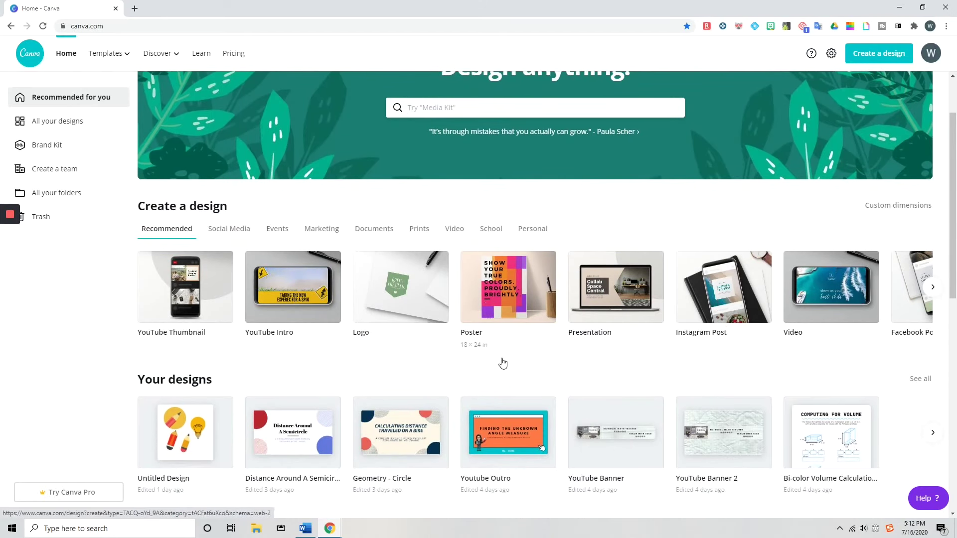
{"action": "scroll", "coordinate": [521, 403], "scroll_direction": "up", "scroll_amount": 1}
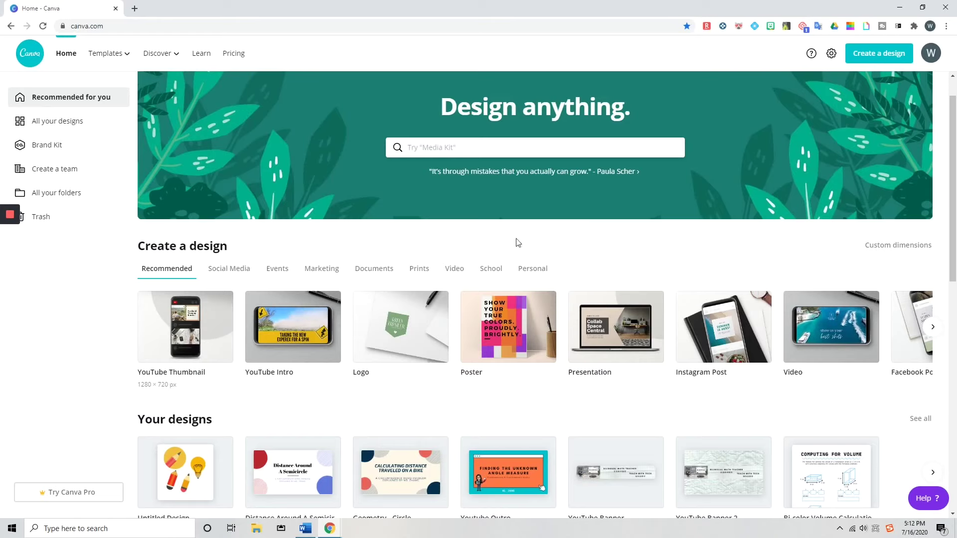
{"action": "scroll", "coordinate": [772, 145], "scroll_direction": "up", "scroll_amount": 1}
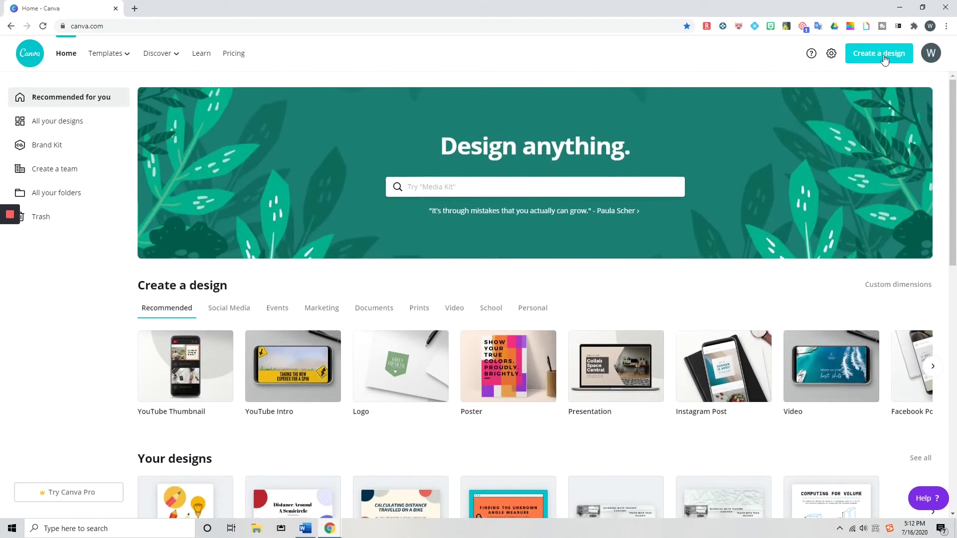
Step: Start a blank YouTube Thumbnail design and scroll through the thumbnail templates beside it
{"action": "left_click", "coordinate": [884, 59]}
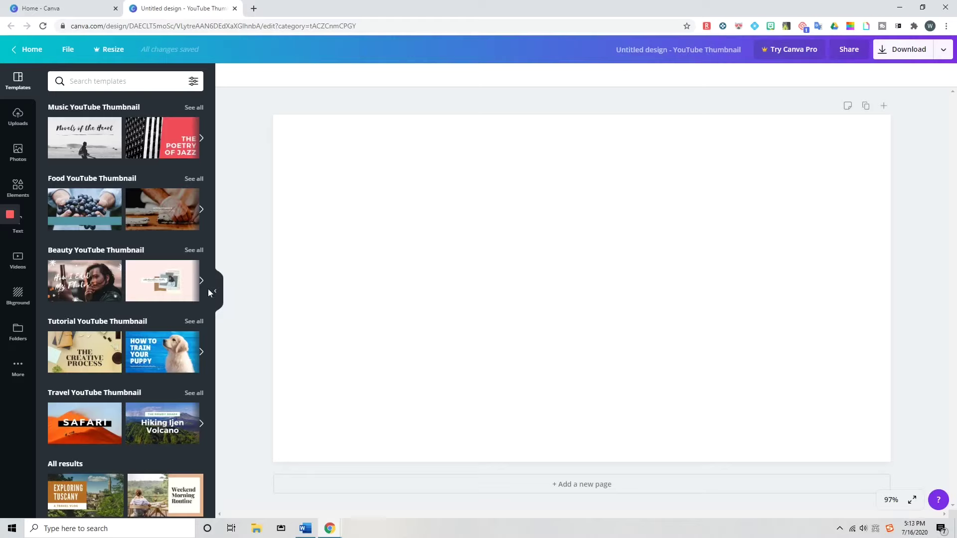
{"action": "scroll", "coordinate": [86, 312], "scroll_direction": "down", "scroll_amount": 3}
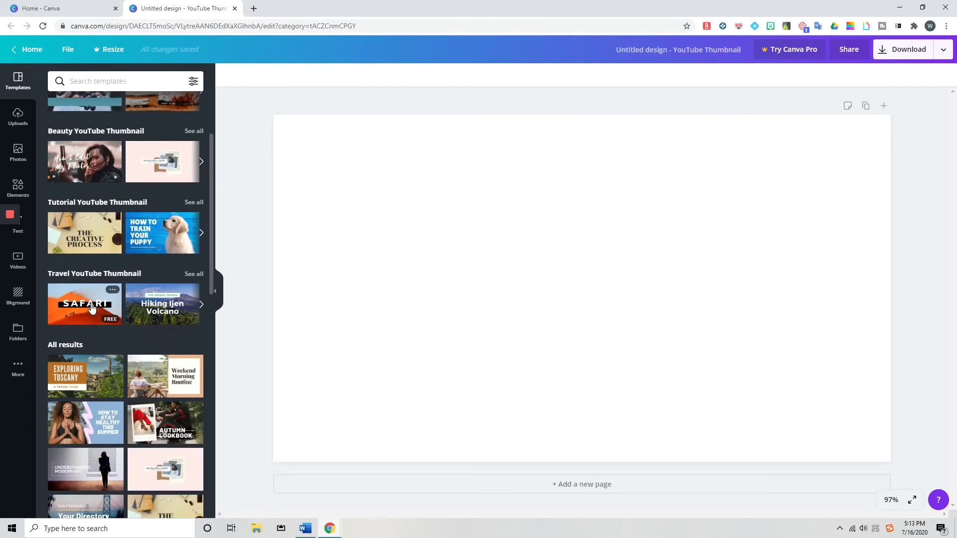
{"action": "scroll", "coordinate": [91, 307], "scroll_direction": "up", "scroll_amount": 1}
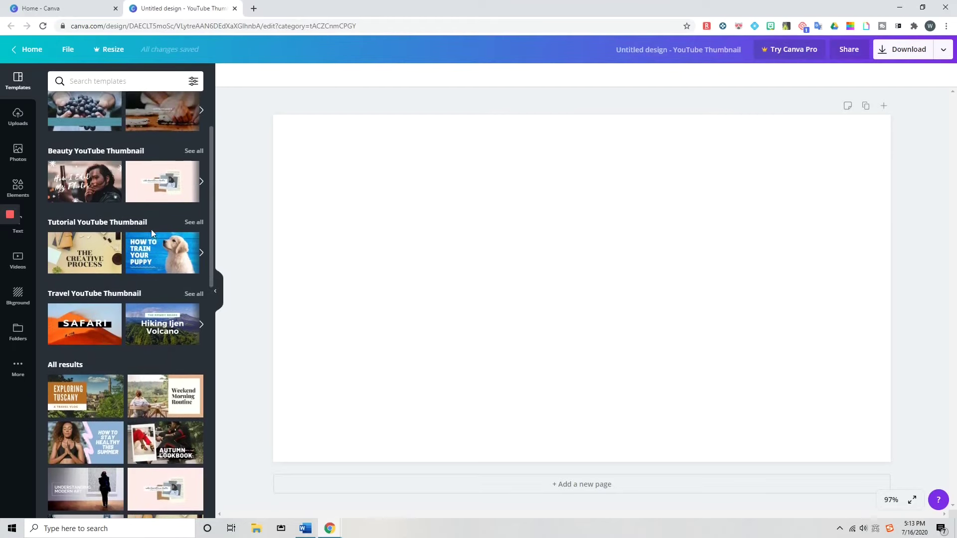
Step: Browse all the Tutorial YouTube Thumbnail templates
{"action": "left_click", "coordinate": [193, 222]}
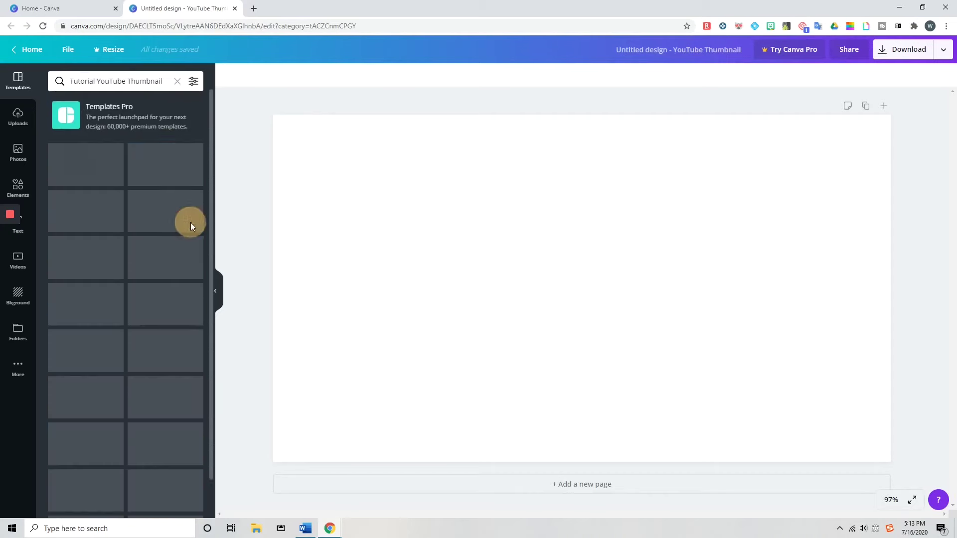
{"action": "scroll", "coordinate": [175, 290], "scroll_direction": "down", "scroll_amount": 2}
{"action": "scroll", "coordinate": [175, 290], "scroll_direction": "down", "scroll_amount": 10}
{"action": "scroll", "coordinate": [176, 285], "scroll_direction": "down", "scroll_amount": 7}
{"action": "scroll", "coordinate": [175, 284], "scroll_direction": "down", "scroll_amount": 1}
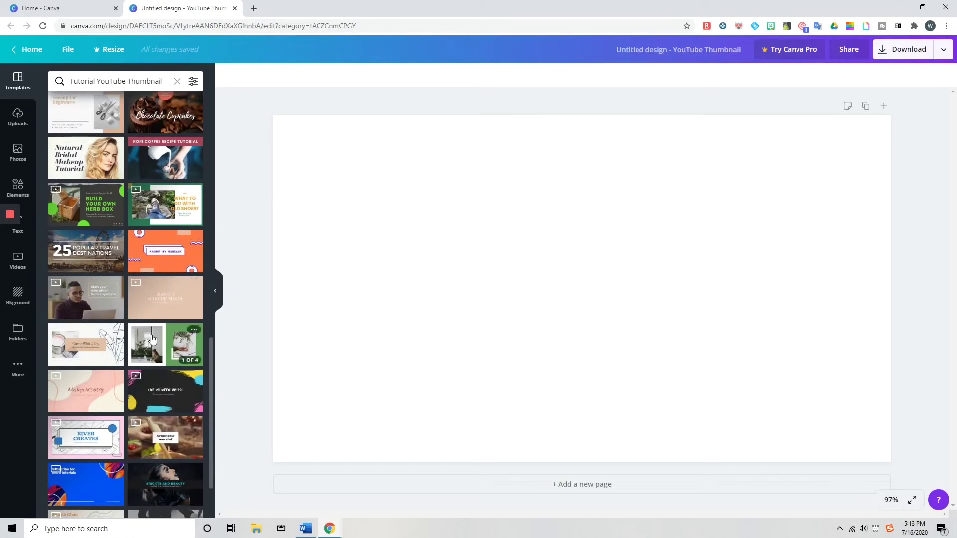
{"action": "scroll", "coordinate": [133, 221], "scroll_direction": "down", "scroll_amount": 3}
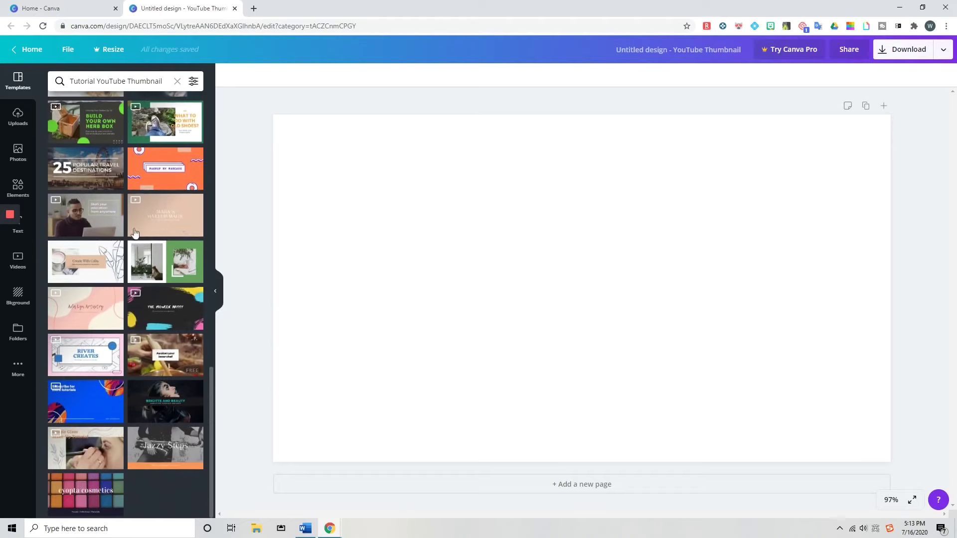
Step: Search the templates for 'youtube outro' and scroll through the results
{"action": "left_click", "coordinate": [128, 85]}
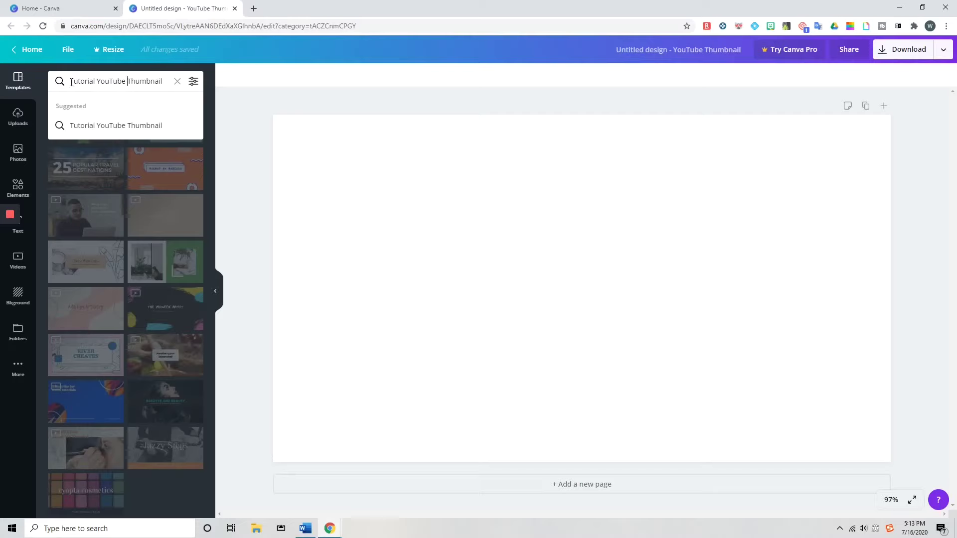
{"action": "left_click_drag", "start_coordinate": [71, 82], "coordinate": [170, 82]}
{"action": "type", "text": "youtube outro"}
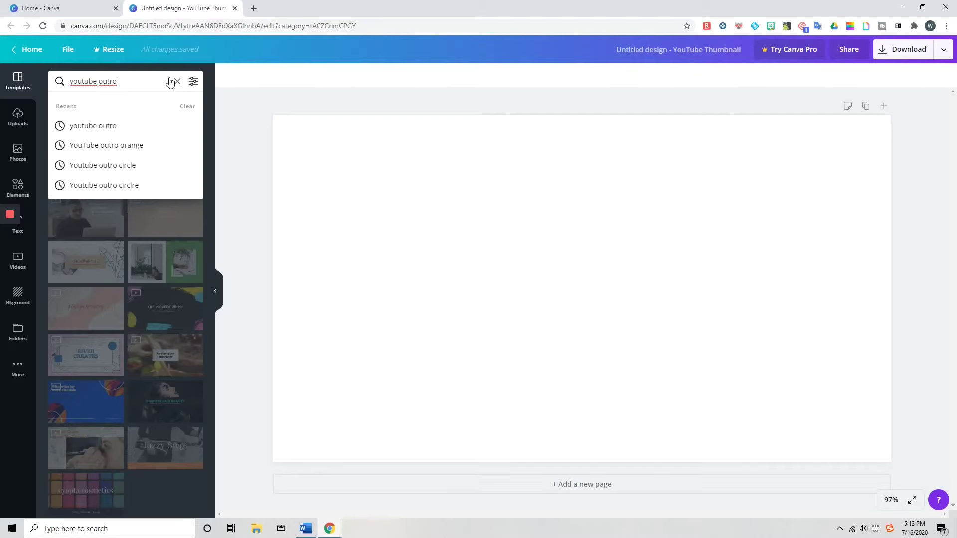
{"action": "key", "text": "Return"}
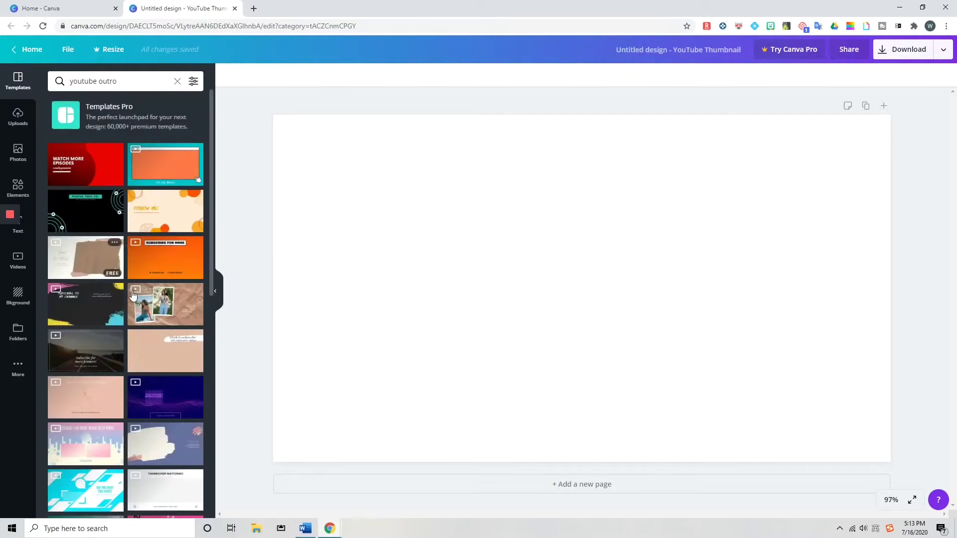
{"action": "scroll", "coordinate": [169, 240], "scroll_direction": "down", "scroll_amount": 1}
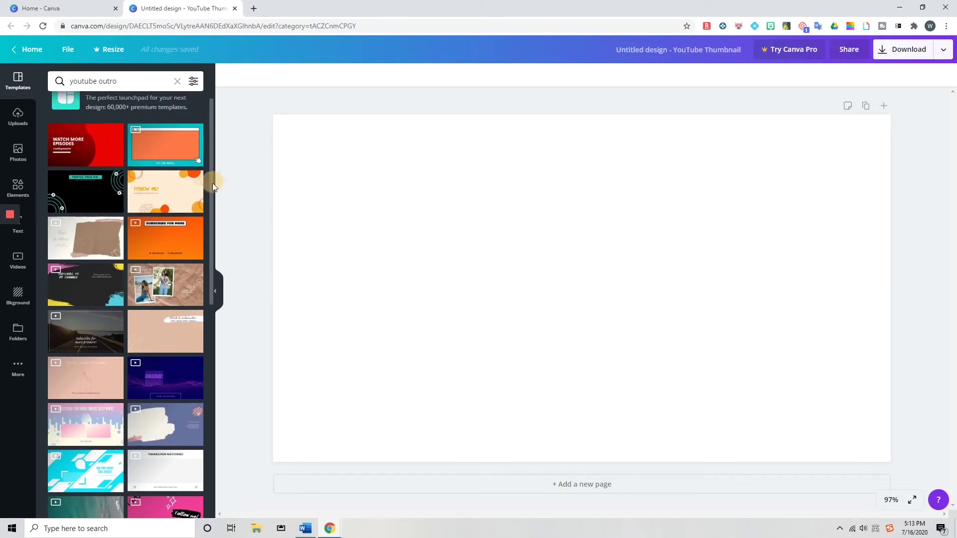
{"action": "left_click_drag", "start_coordinate": [212, 189], "coordinate": [231, 438]}
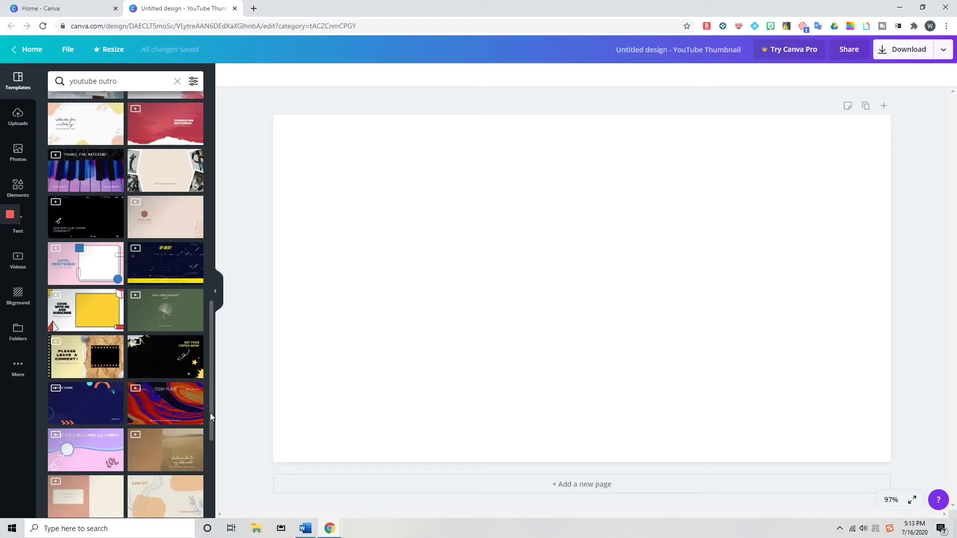
{"action": "left_click_drag", "start_coordinate": [210, 413], "coordinate": [228, 184]}
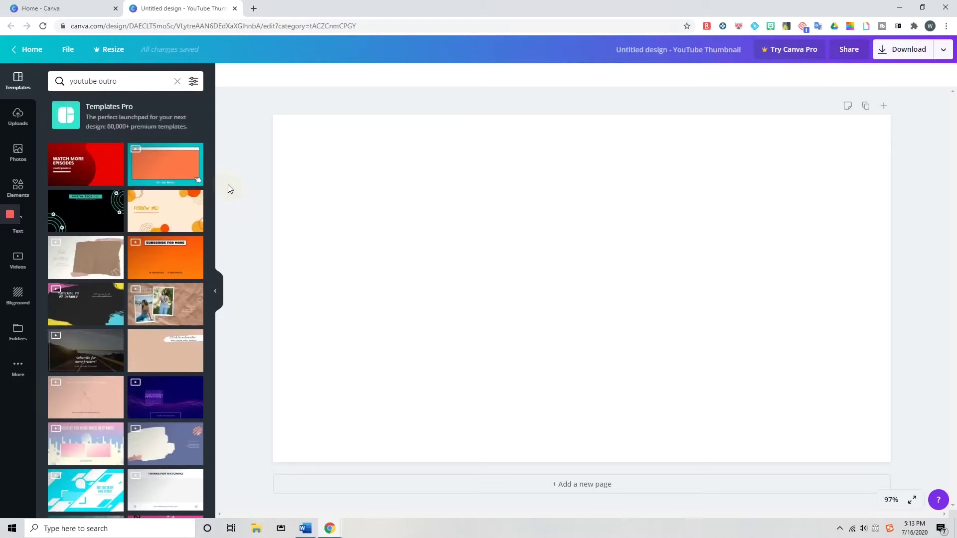
{"action": "left_click", "coordinate": [162, 171]}
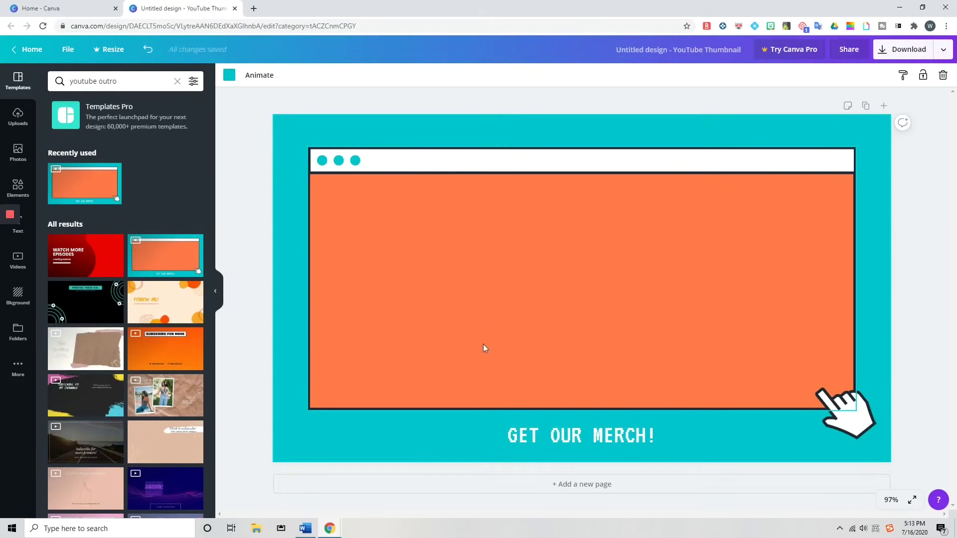
{"action": "left_click", "coordinate": [917, 277]}
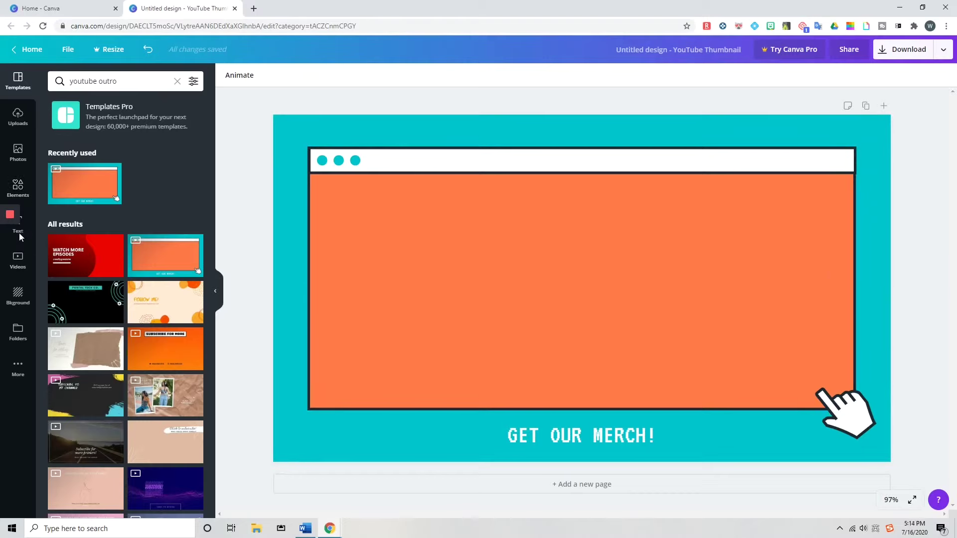
{"action": "mouse_move", "coordinate": [18, 239]}
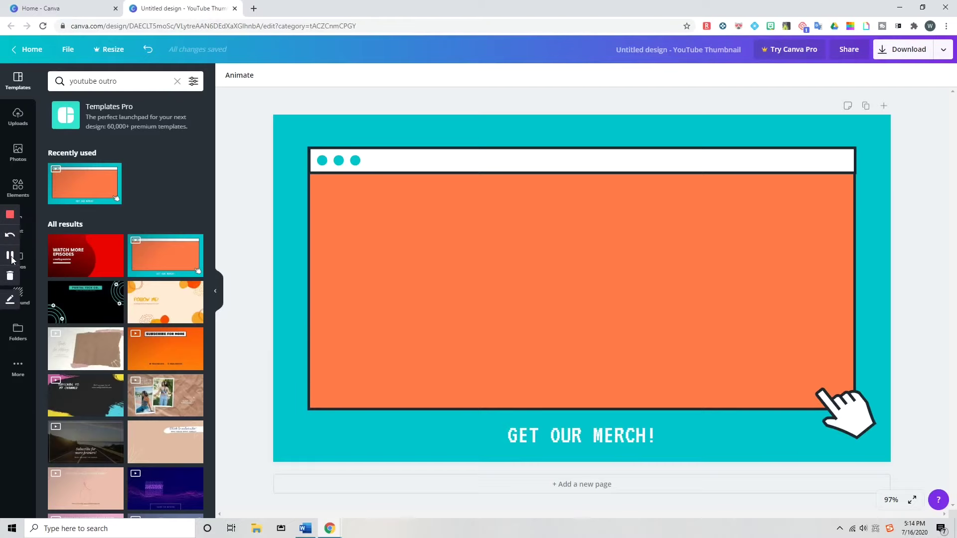
{"action": "key", "text": "super+Down"}
{"action": "left_click", "coordinate": [35, 228]}
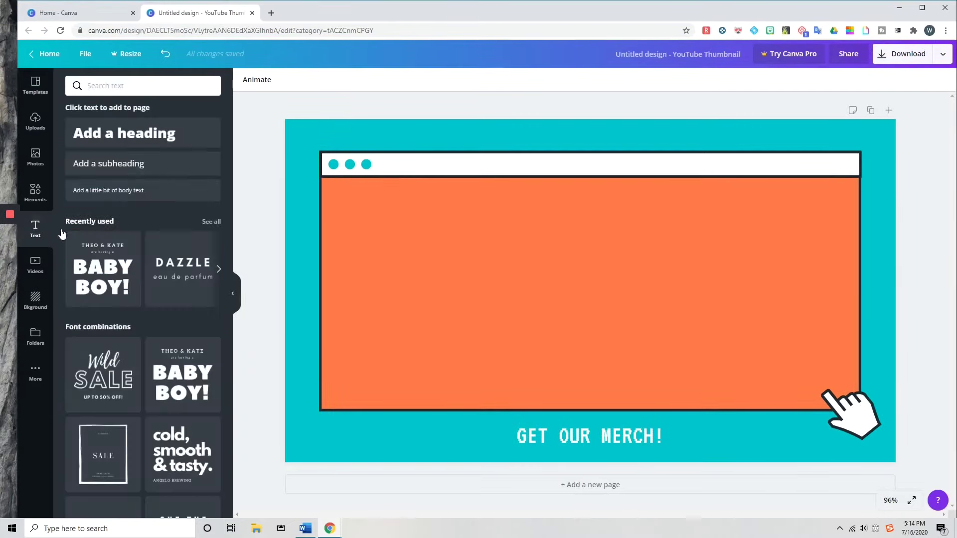
{"action": "scroll", "coordinate": [156, 274], "scroll_direction": "down", "scroll_amount": 2}
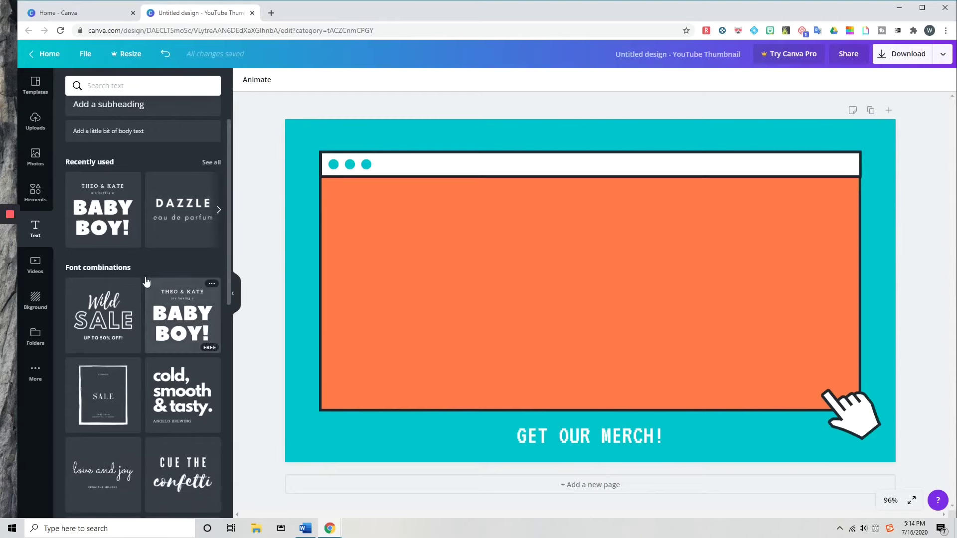
{"action": "scroll", "coordinate": [146, 280], "scroll_direction": "down", "scroll_amount": 7}
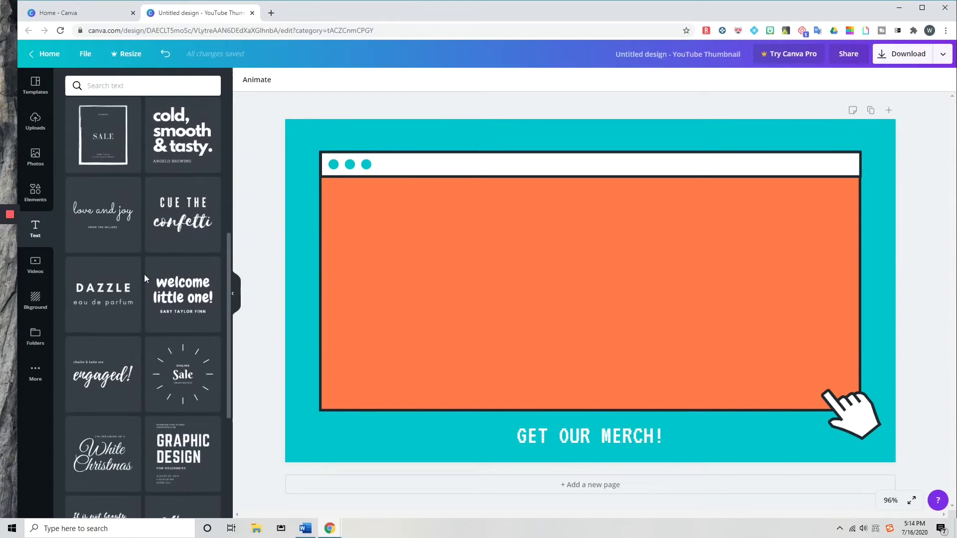
{"action": "scroll", "coordinate": [143, 274], "scroll_direction": "down", "scroll_amount": 10}
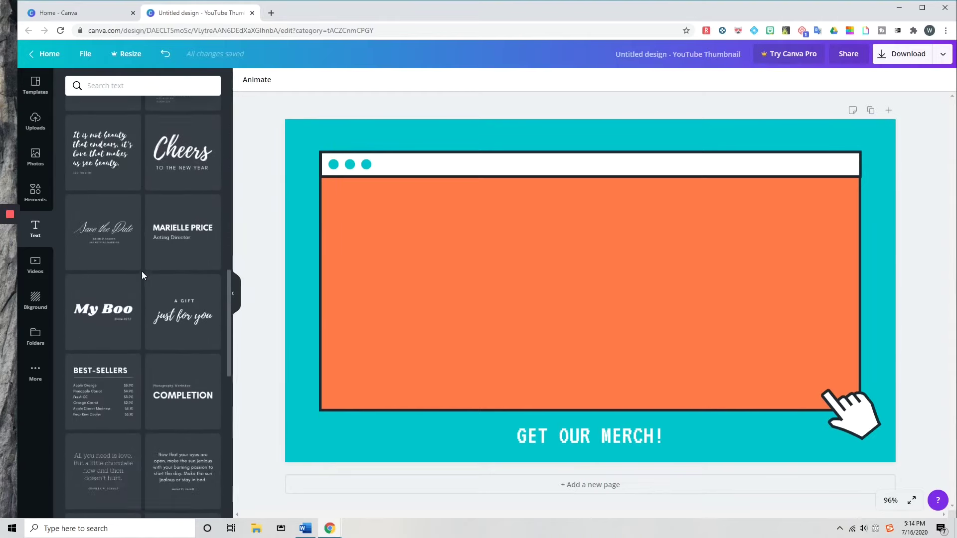
{"action": "scroll", "coordinate": [141, 275], "scroll_direction": "down", "scroll_amount": 4}
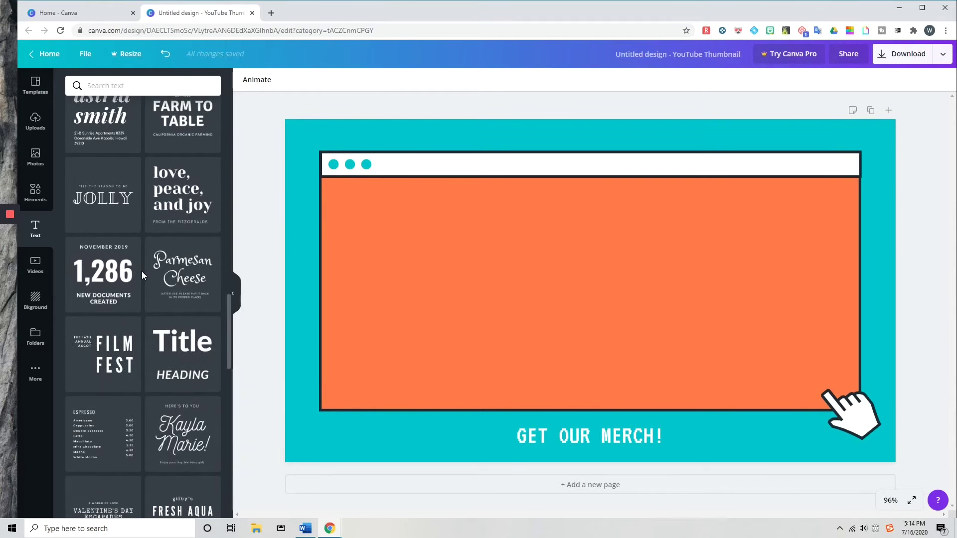
{"action": "scroll", "coordinate": [142, 271], "scroll_direction": "down", "scroll_amount": 3}
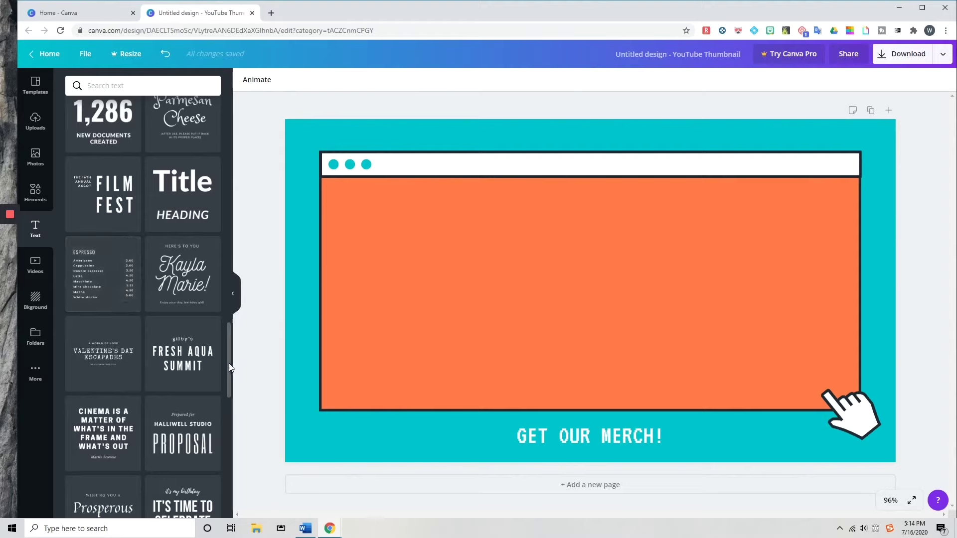
{"action": "left_click_drag", "start_coordinate": [229, 363], "coordinate": [237, 440]}
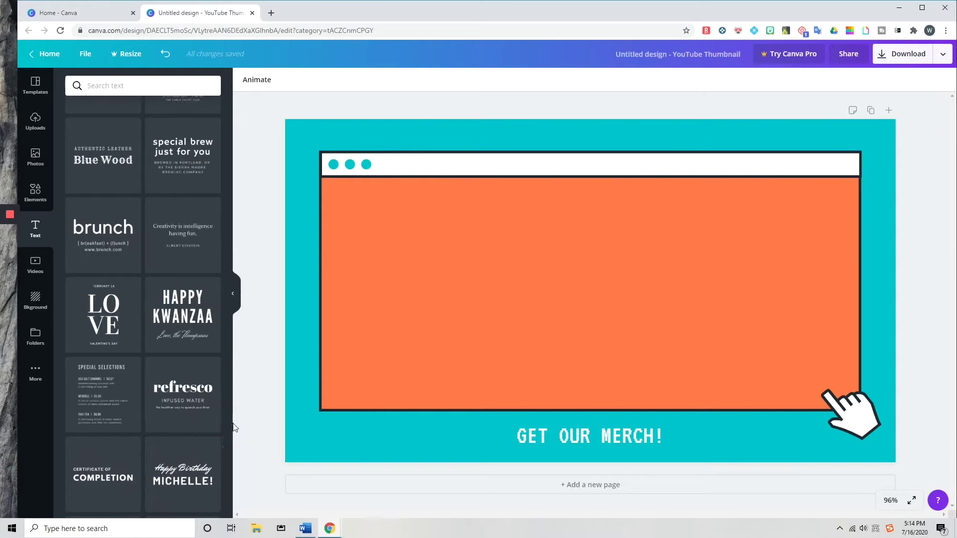
{"action": "left_click_drag", "start_coordinate": [227, 413], "coordinate": [245, 317]}
Step: Add the Title/HEADING text pair and centre it in the orange frame
{"action": "left_click", "coordinate": [188, 294]}
{"action": "left_click_drag", "start_coordinate": [625, 265], "coordinate": [540, 261]}
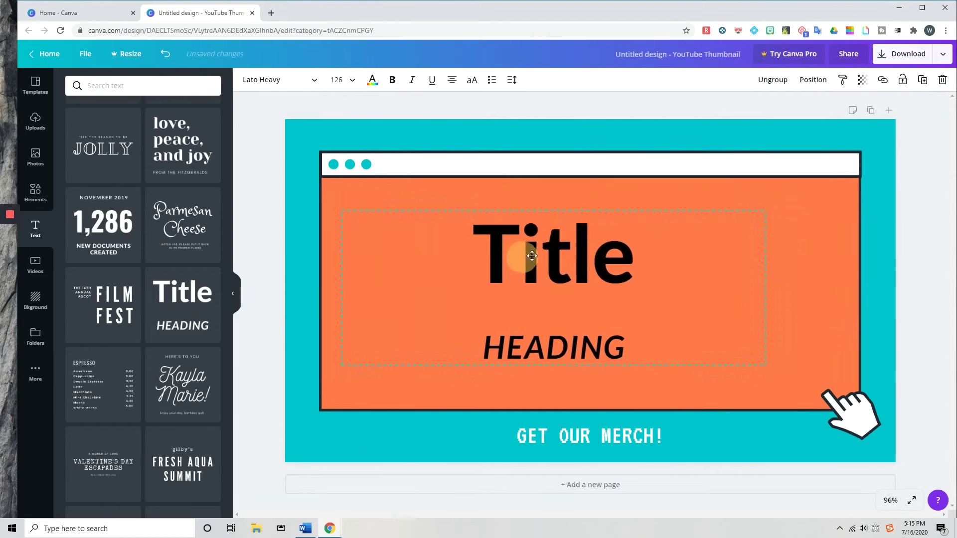
{"action": "left_click_drag", "start_coordinate": [539, 256], "coordinate": [602, 255]}
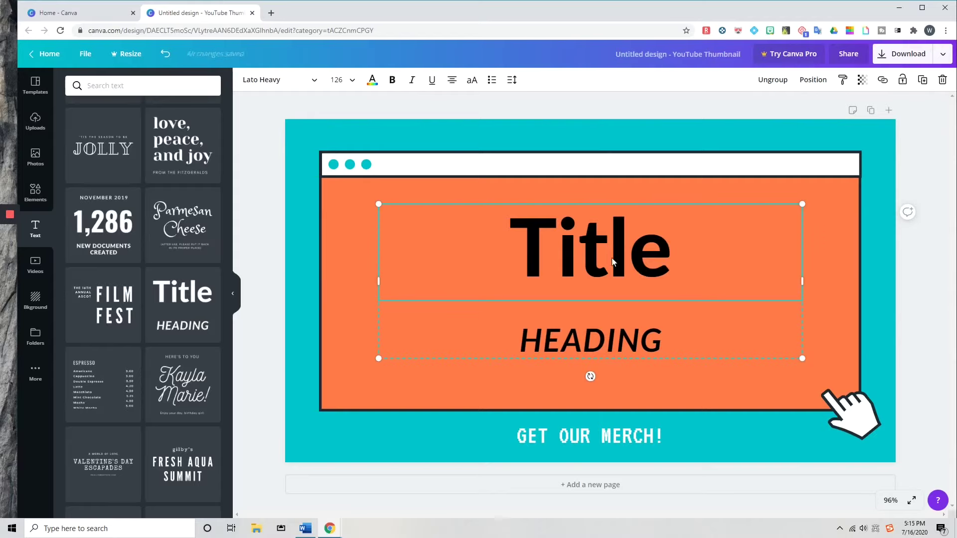
Step: Ungroup the text pair and delete the HEADING line
{"action": "left_click", "coordinate": [778, 81]}
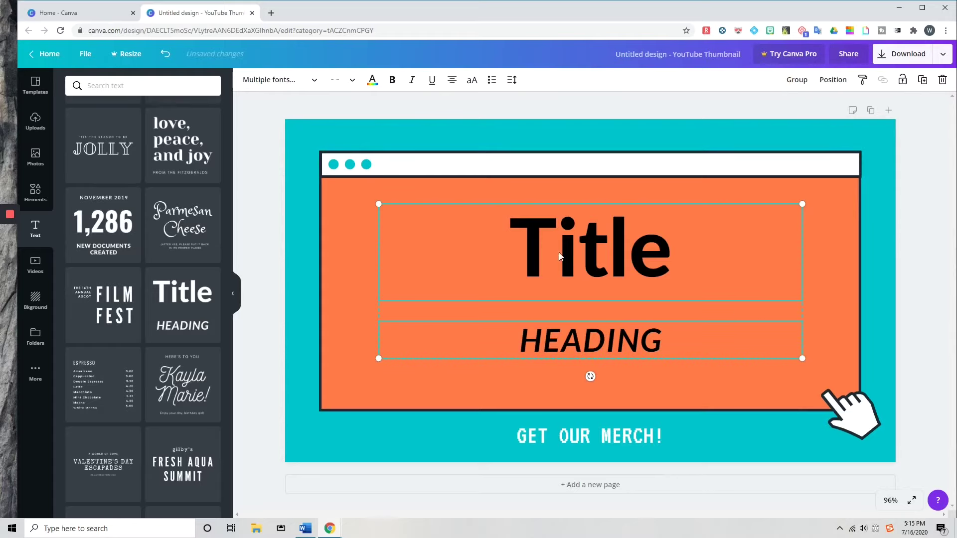
{"action": "left_click", "coordinate": [817, 341]}
{"action": "left_click", "coordinate": [605, 340]}
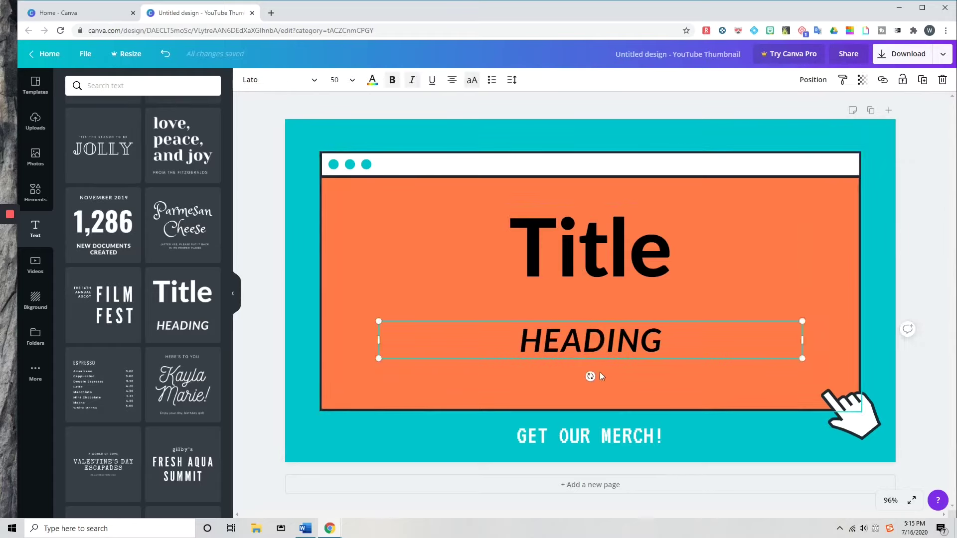
{"action": "left_click", "coordinate": [942, 81]}
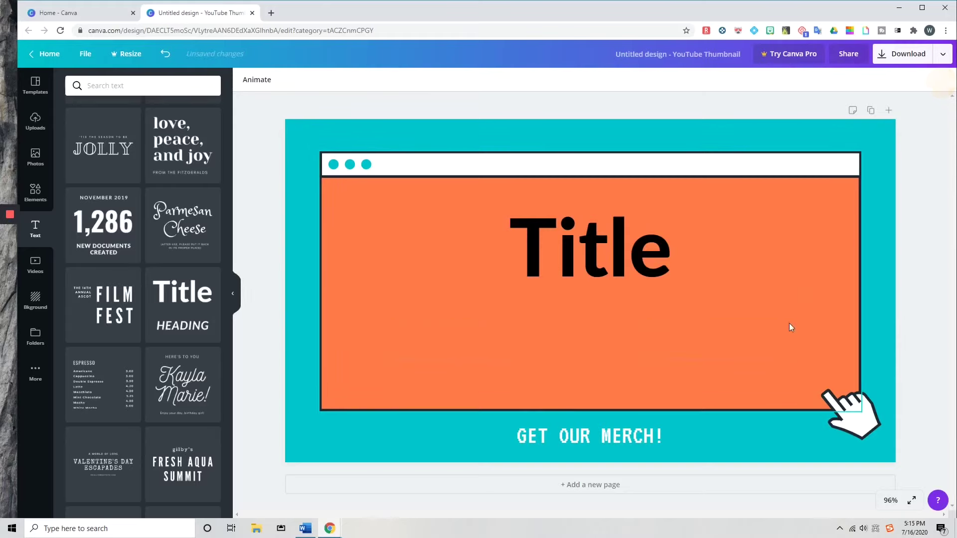
Step: Replace 'Title' with 'How to solve one-step equations'
{"action": "left_click_drag", "start_coordinate": [600, 255], "coordinate": [572, 259]}
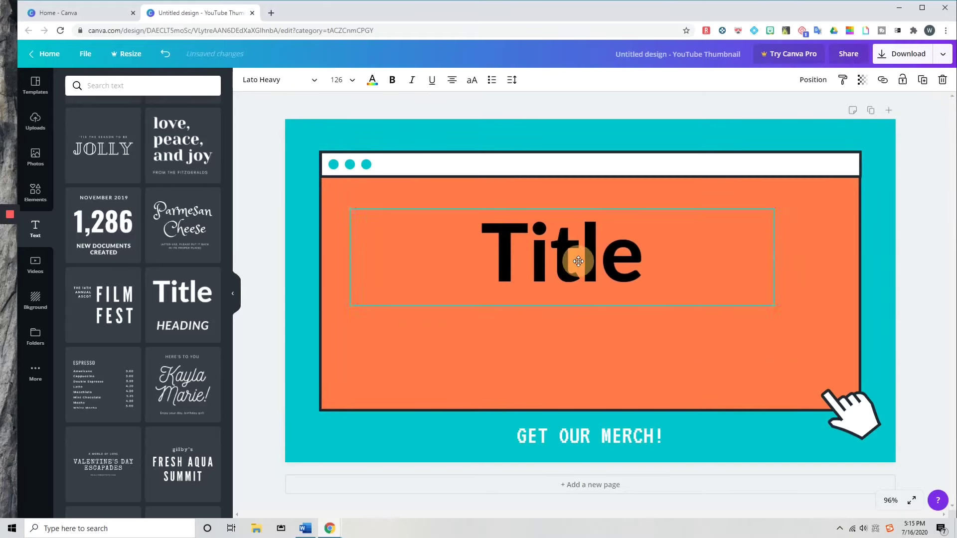
{"action": "left_click", "coordinate": [499, 250]}
{"action": "left_click_drag", "start_coordinate": [488, 249], "coordinate": [739, 257]}
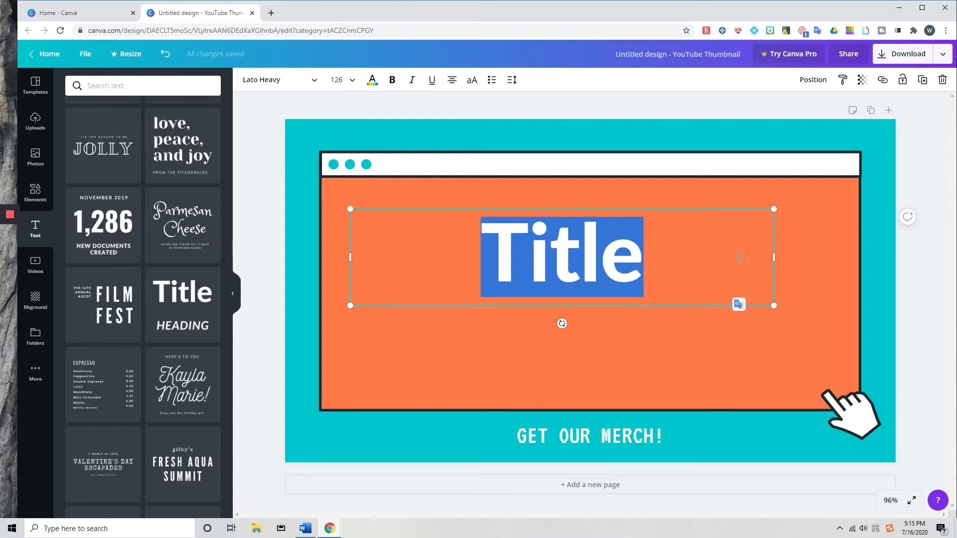
{"action": "type", "text": "How to "}
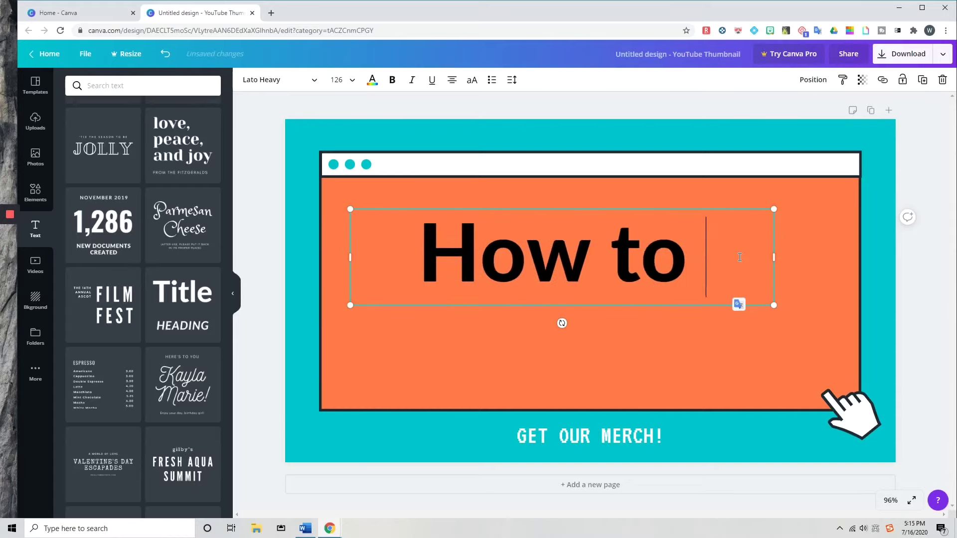
{"action": "type", "text": "solve e"}
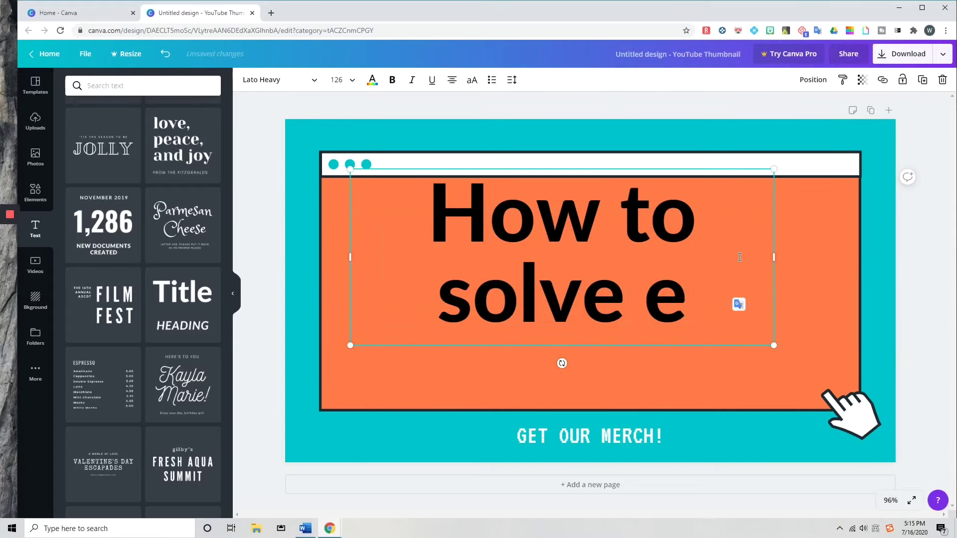
{"action": "type", "text": "qua"}
{"action": "key", "text": "BackSpace"}
{"action": "key", "text": "BackSpace"}
{"action": "key", "text": "BackSpace"}
{"action": "key", "text": "BackSpace"}
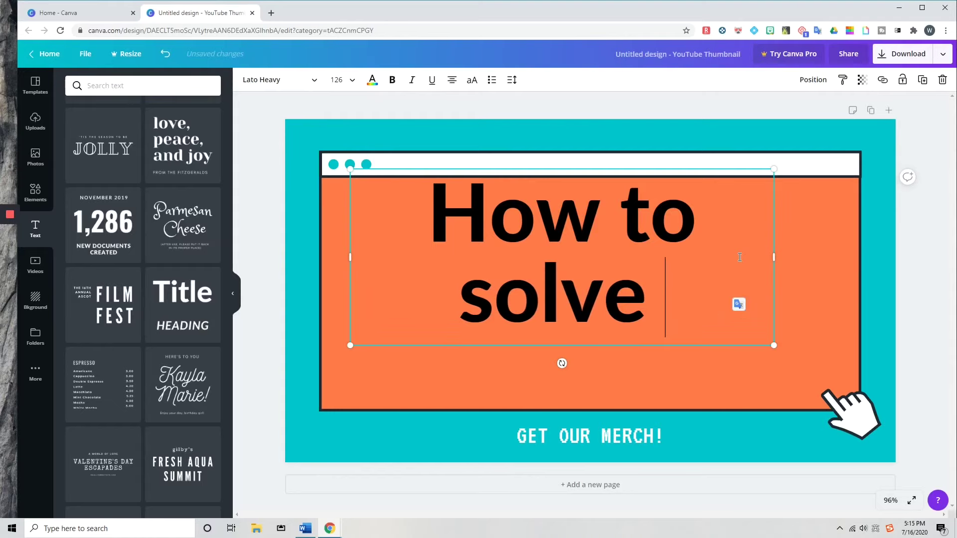
{"action": "type", "text": "one-step "}
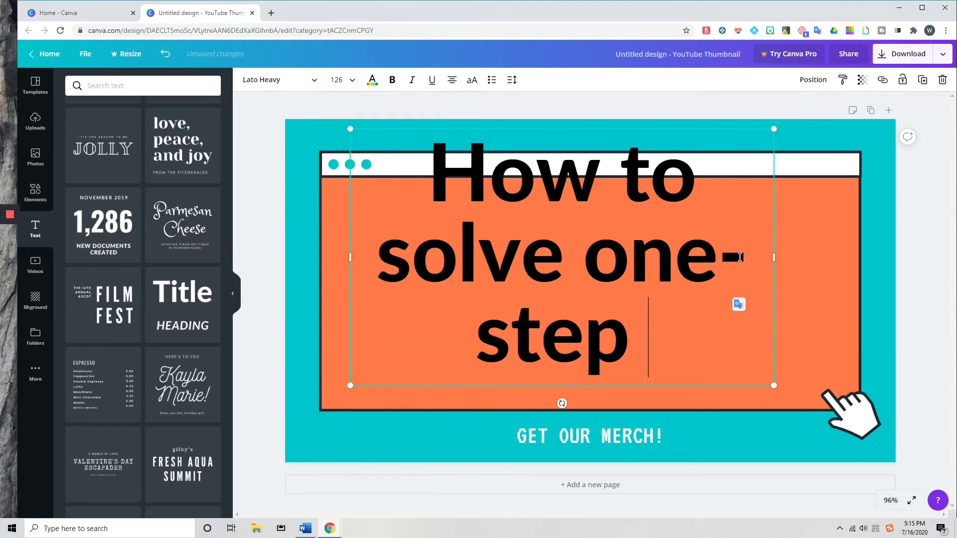
{"action": "type", "text": "equations"}
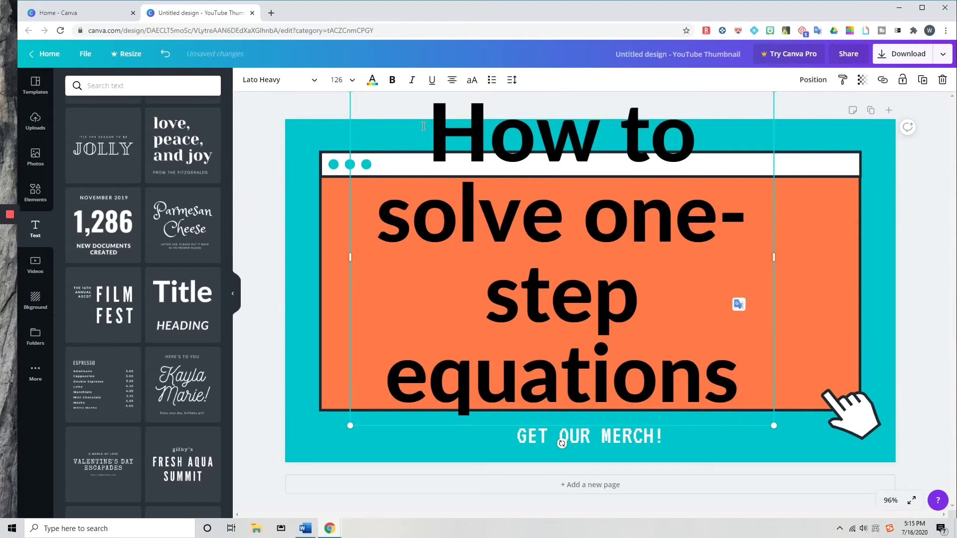
{"action": "left_click_drag", "start_coordinate": [428, 128], "coordinate": [764, 395]}
Step: Try title font sizes 32 and 48, then settle on 88 and check the layout
{"action": "left_click", "coordinate": [352, 83]}
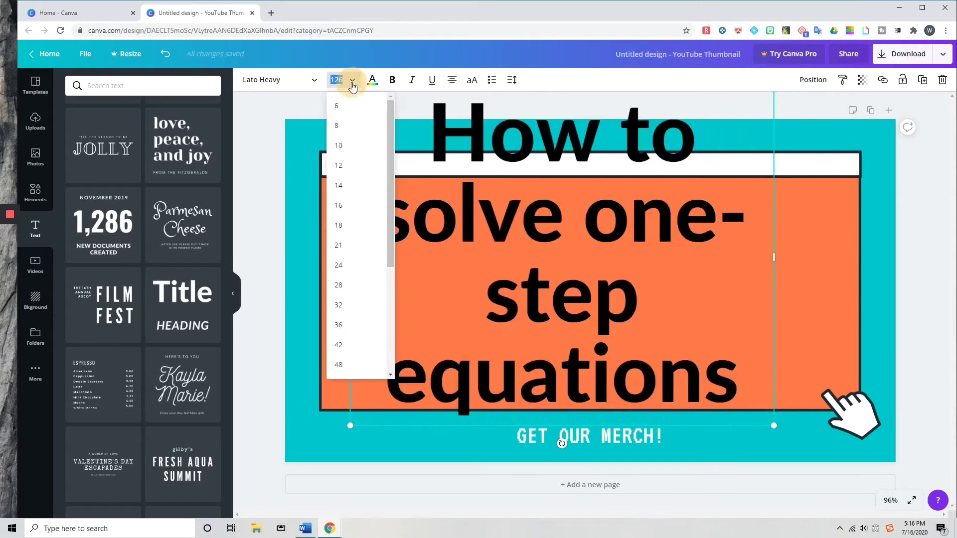
{"action": "left_click", "coordinate": [357, 307]}
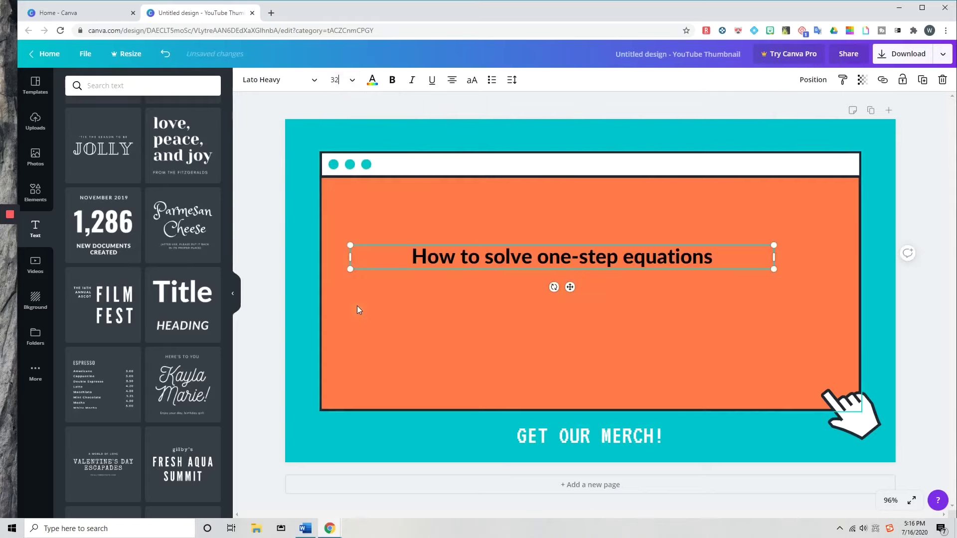
{"action": "left_click", "coordinate": [356, 85]}
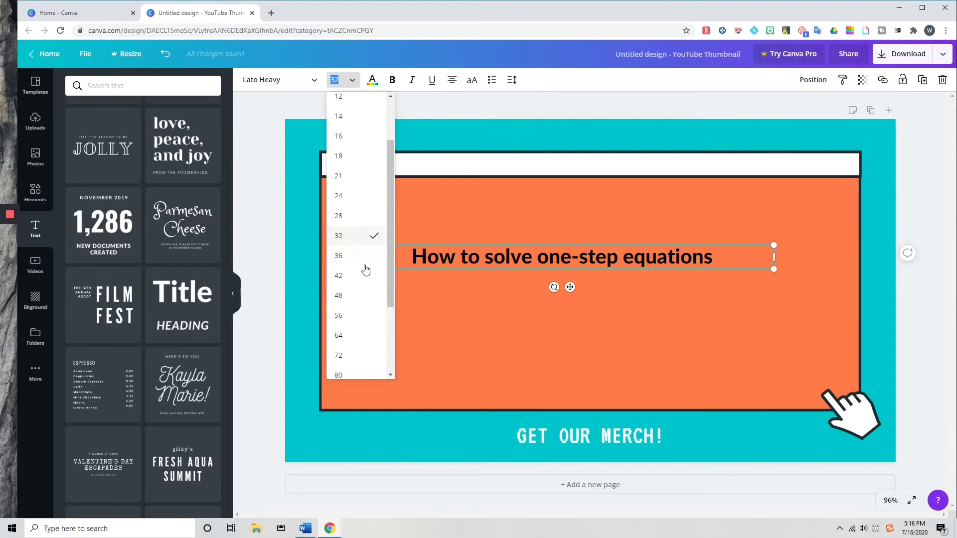
{"action": "left_click", "coordinate": [351, 297]}
{"action": "left_click", "coordinate": [352, 80]}
{"action": "left_click", "coordinate": [350, 337]}
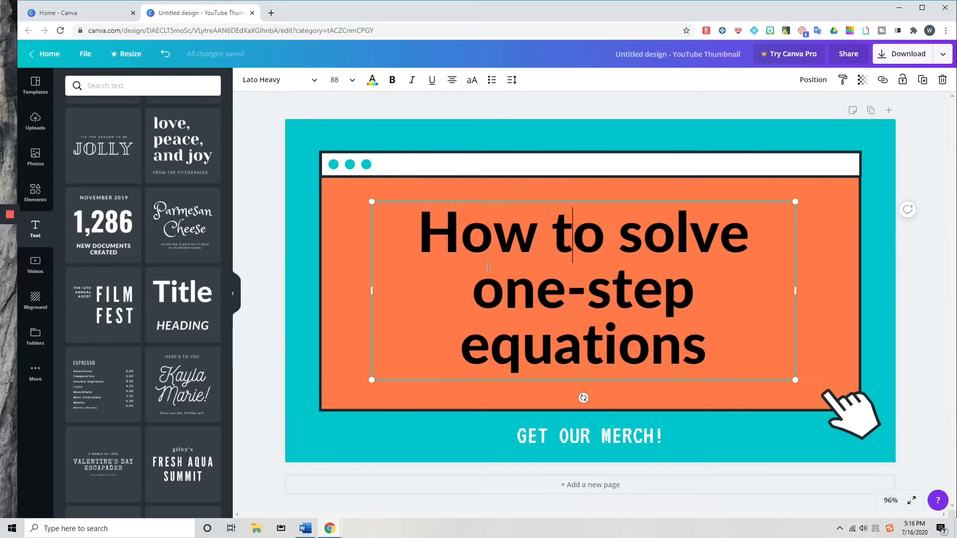
{"action": "left_click", "coordinate": [913, 321]}
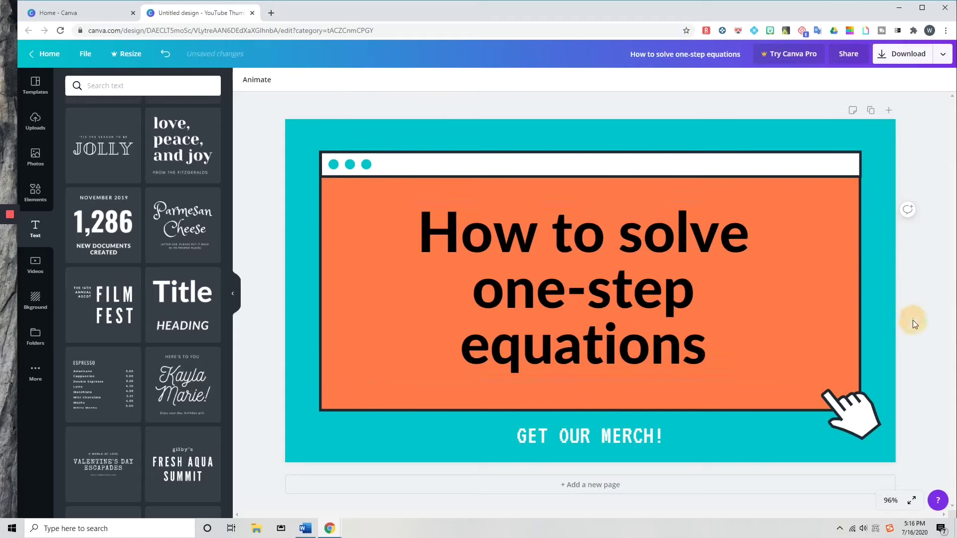
{"action": "left_click", "coordinate": [514, 233]}
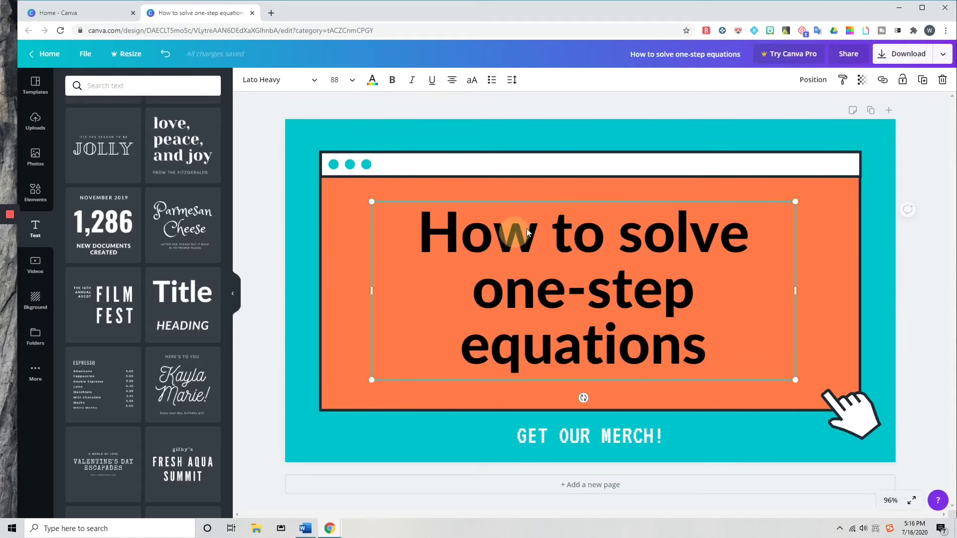
{"action": "left_click", "coordinate": [393, 226]}
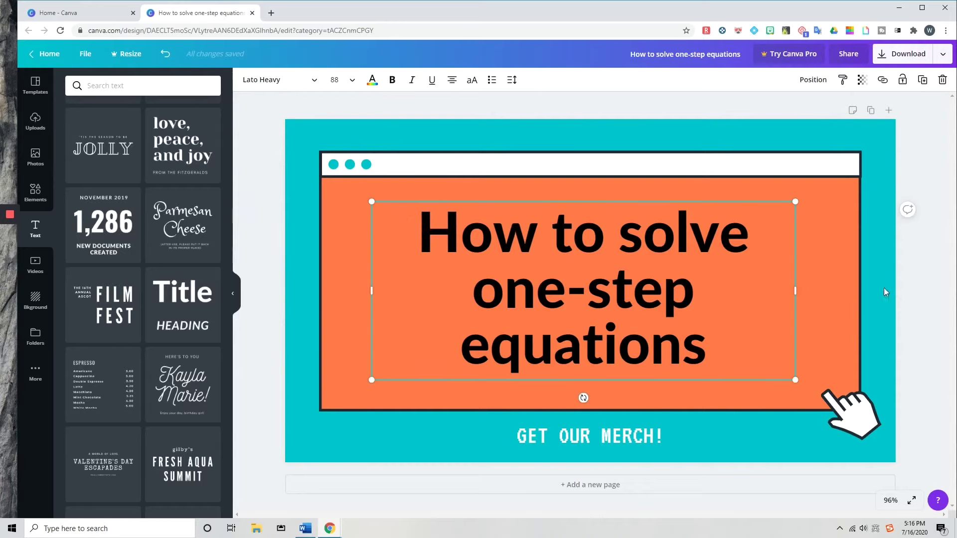
{"action": "left_click", "coordinate": [919, 283]}
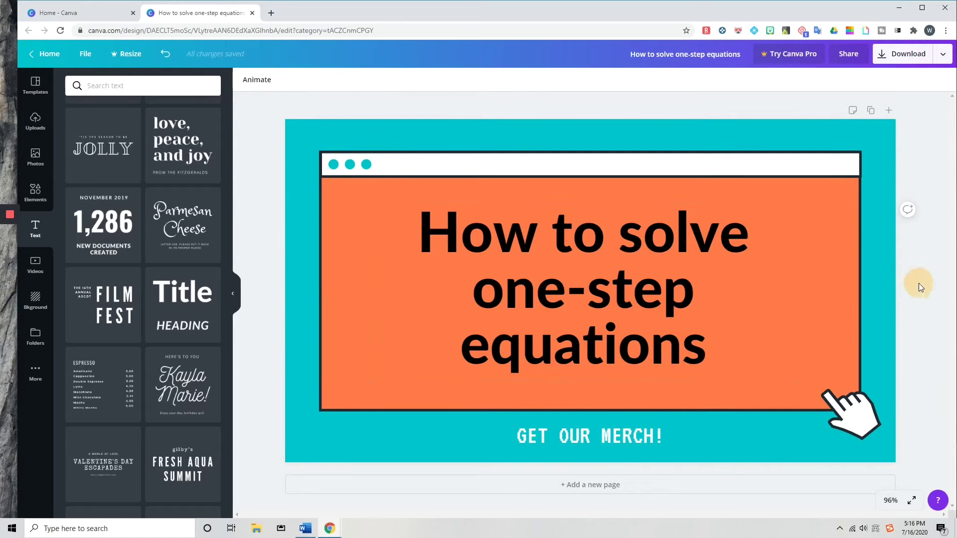
Step: Change the whole title's font from Lato Heavy to Archivo Black
{"action": "left_click", "coordinate": [485, 246]}
{"action": "left_click", "coordinate": [429, 230]}
{"action": "left_click_drag", "start_coordinate": [426, 232], "coordinate": [722, 343]}
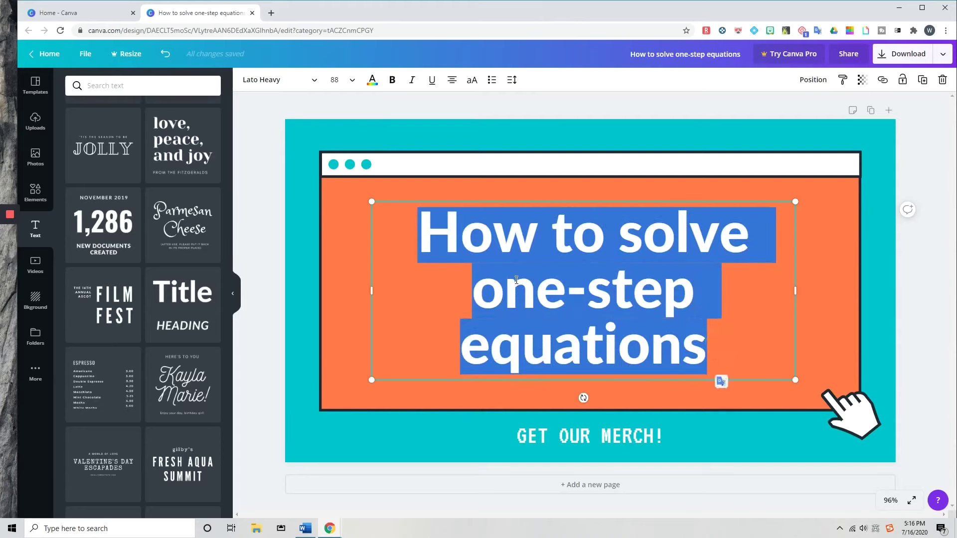
{"action": "left_click", "coordinate": [314, 84]}
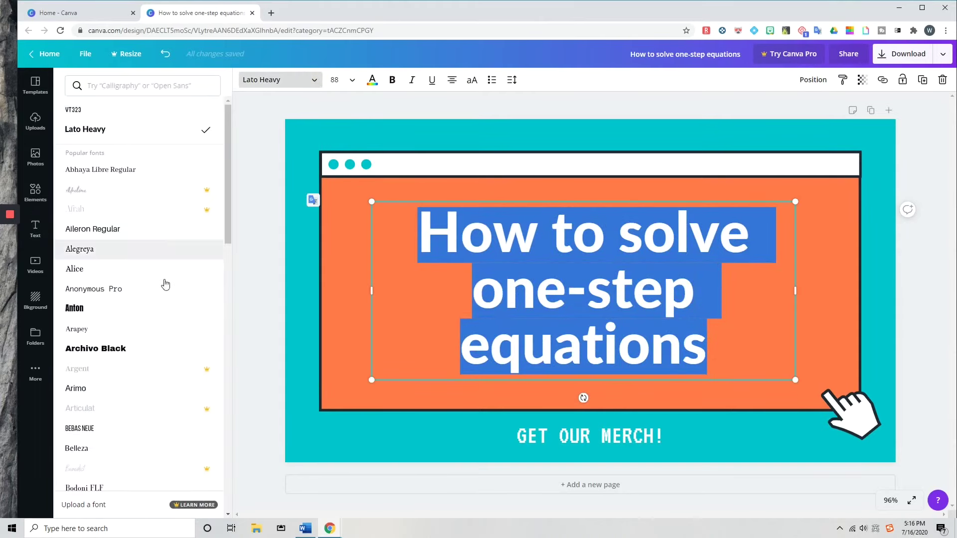
{"action": "scroll", "coordinate": [133, 314], "scroll_direction": "down", "scroll_amount": 2}
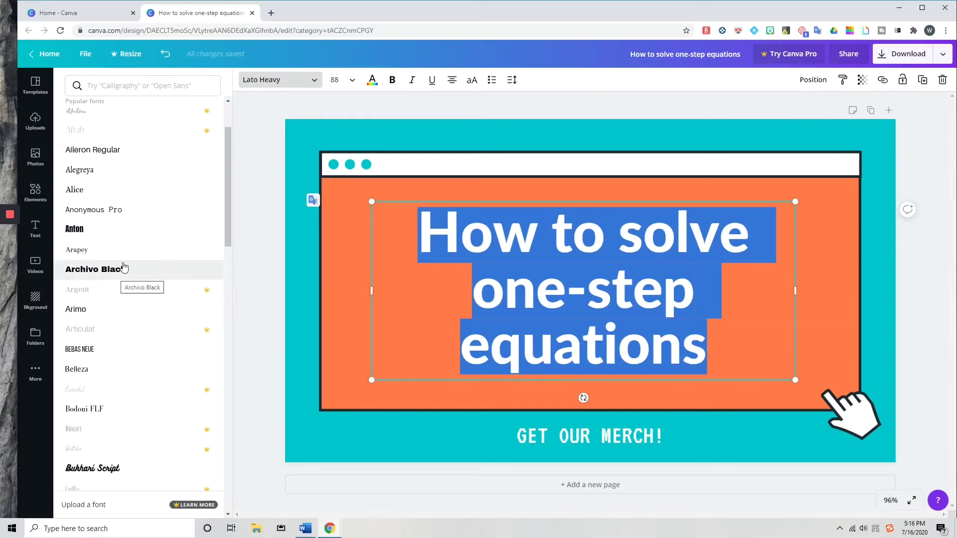
{"action": "left_click", "coordinate": [121, 273]}
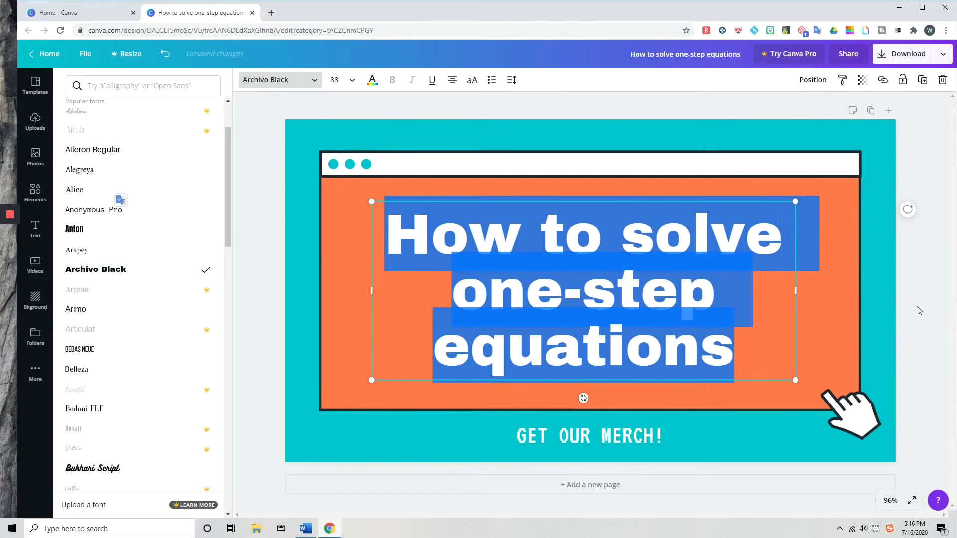
{"action": "key", "text": "Escape"}
{"action": "key", "text": "Escape"}
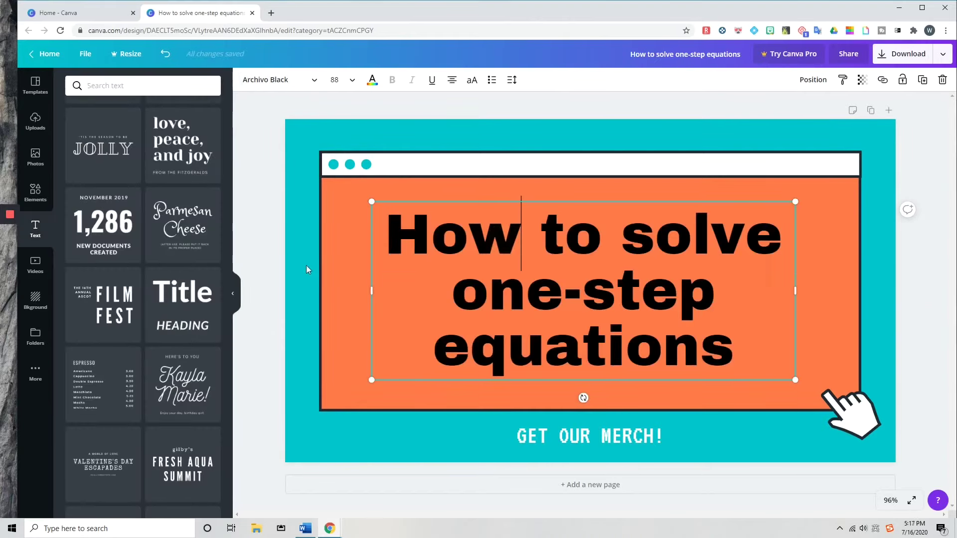
Step: Replace the 'GET OUR MERCH!' footer wording with the teacher's name
{"action": "left_click", "coordinate": [271, 261]}
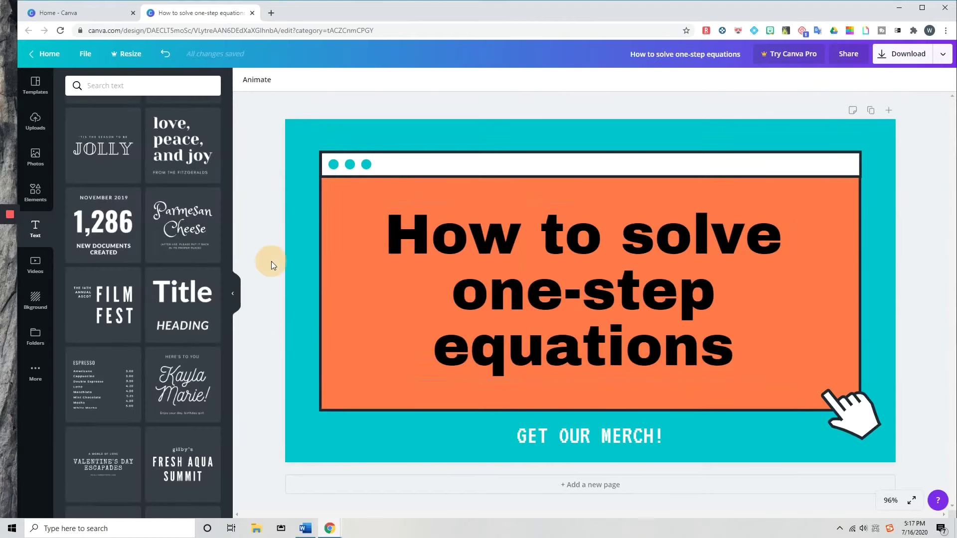
{"action": "left_click", "coordinate": [604, 437]}
{"action": "left_click_drag", "start_coordinate": [665, 436], "coordinate": [519, 439]}
{"action": "type", "text": "M"}
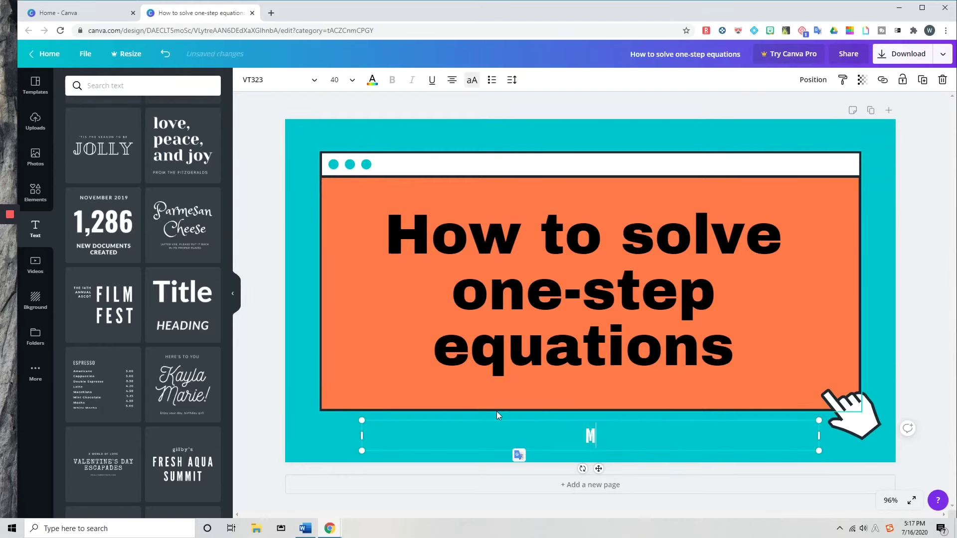
{"action": "type", "text": "S. ZHANG"}
{"action": "left_click", "coordinate": [924, 320]}
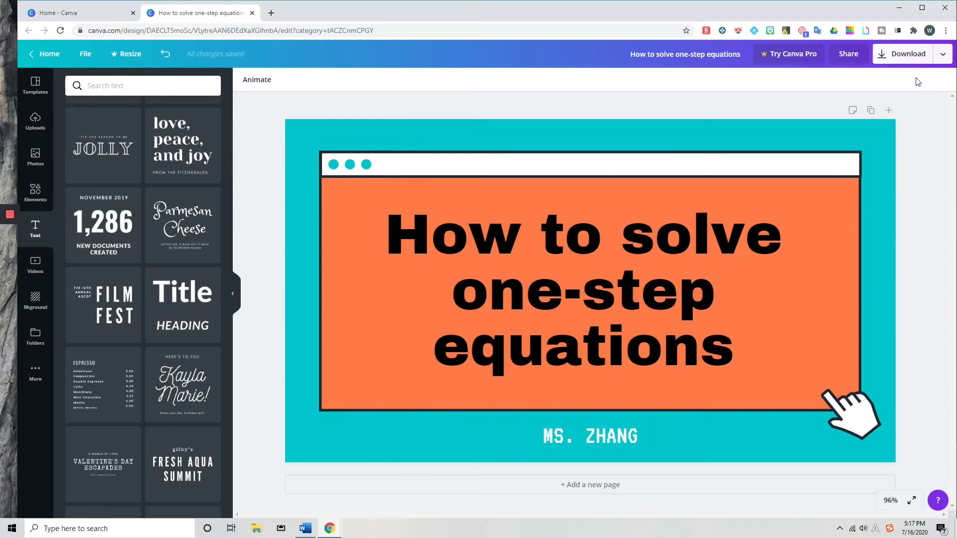
Step: Download the thumbnail design as a PNG file, dismissing the Canva Pro offers
{"action": "left_click", "coordinate": [943, 54]}
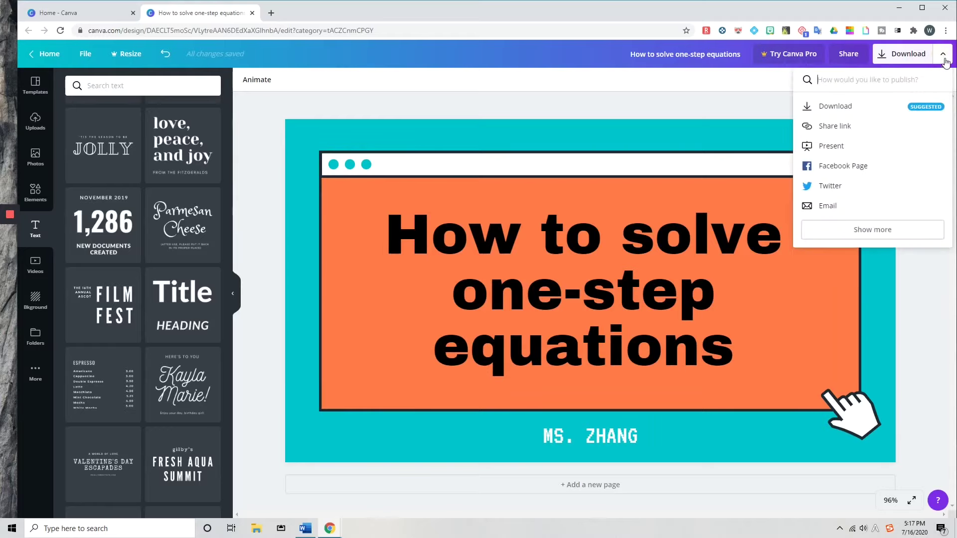
{"action": "left_click", "coordinate": [871, 109]}
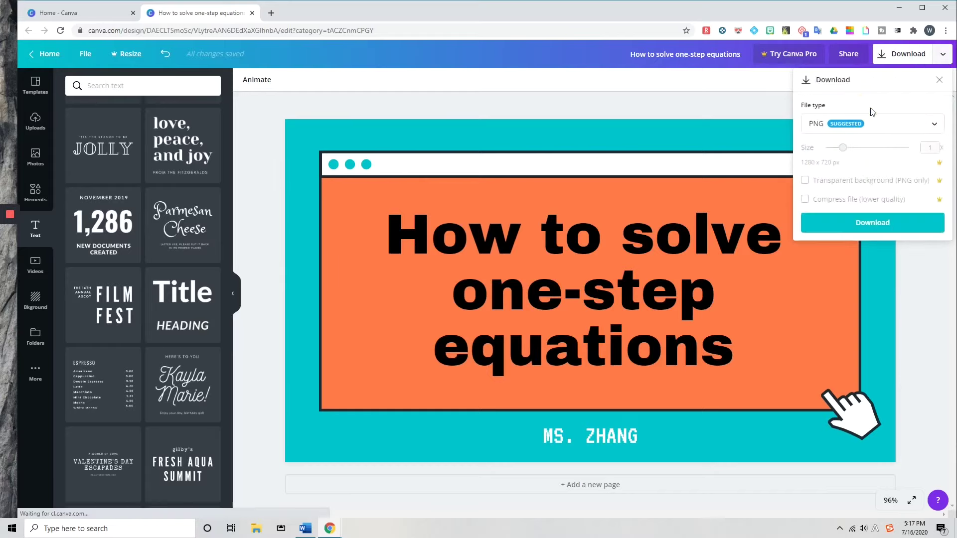
{"action": "left_click", "coordinate": [883, 124]}
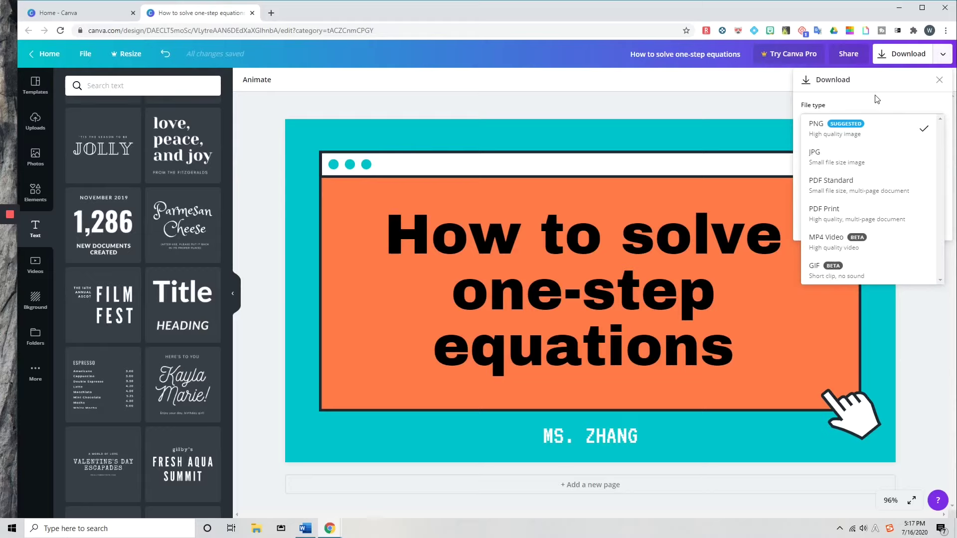
{"action": "left_click", "coordinate": [877, 99]}
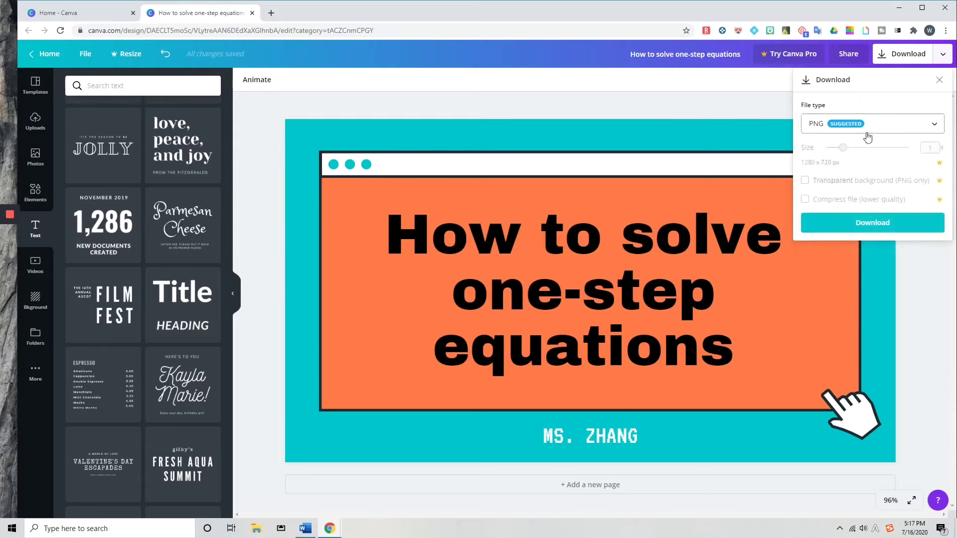
{"action": "left_click", "coordinate": [844, 149]}
{"action": "left_click", "coordinate": [763, 140]}
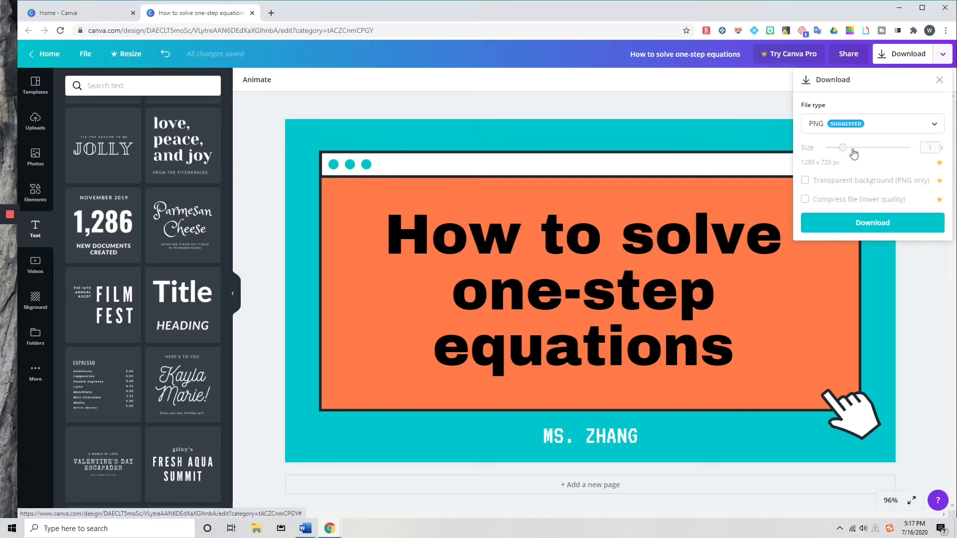
{"action": "left_click", "coordinate": [872, 225]}
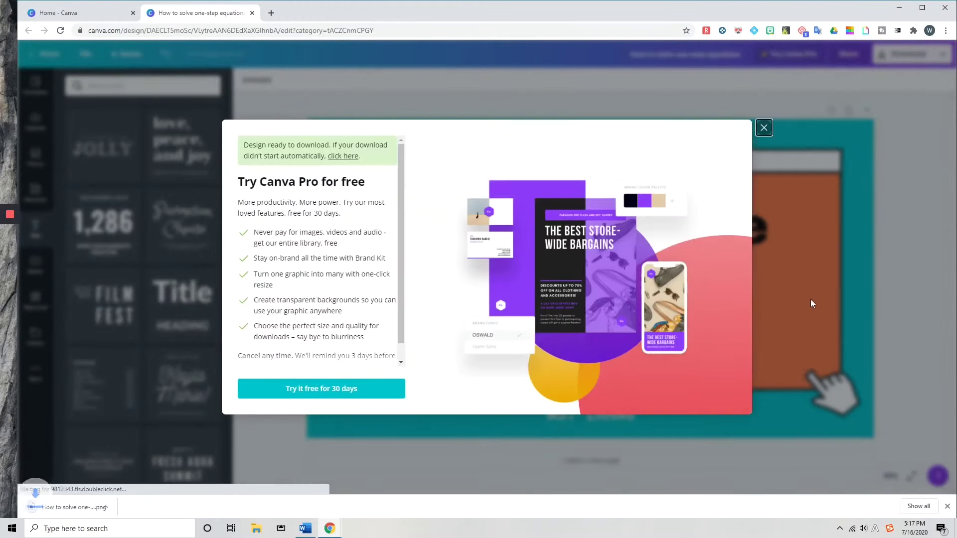
{"action": "left_click", "coordinate": [763, 128]}
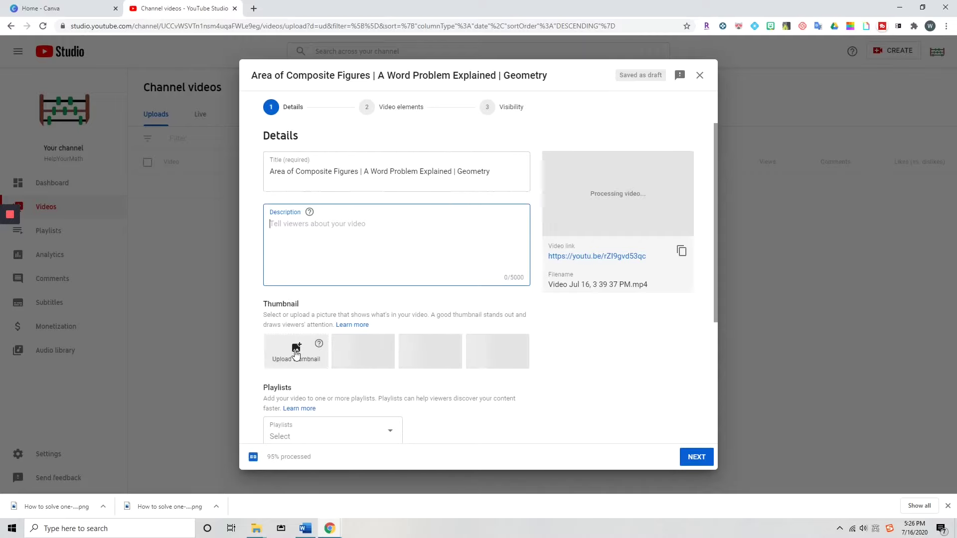
Step: Upload the downloaded image from New folder as the video's custom thumbnail
{"action": "left_click", "coordinate": [296, 353]}
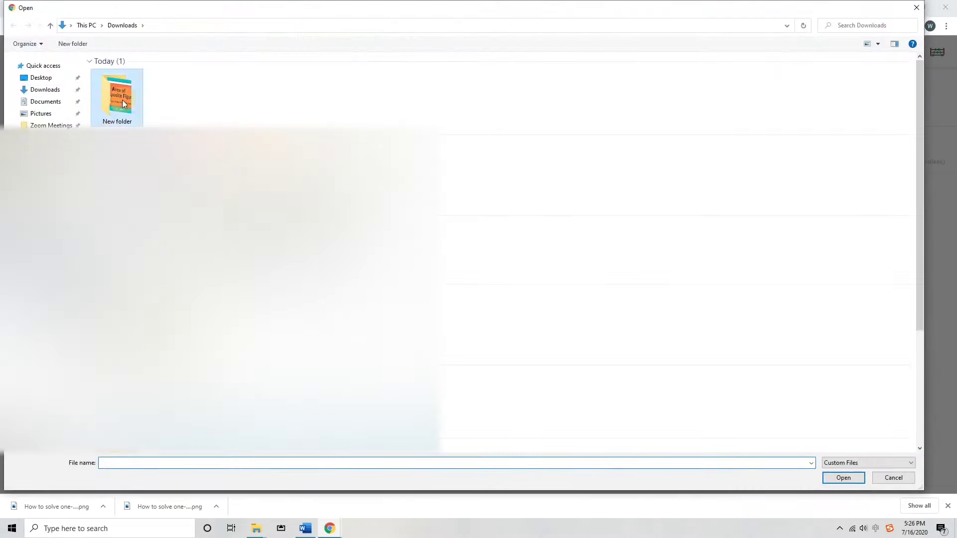
{"action": "double_click", "coordinate": [123, 103]}
{"action": "double_click", "coordinate": [120, 100]}
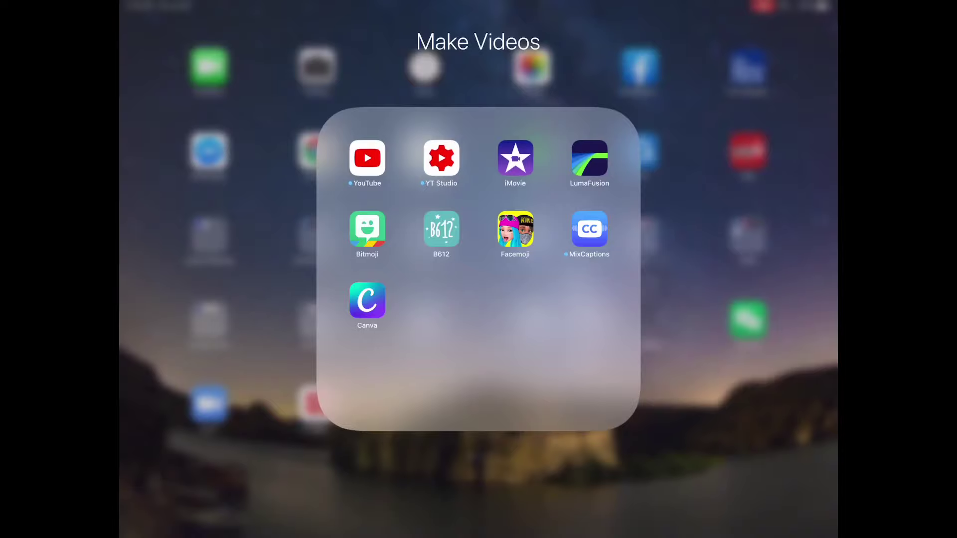
Step: Launch Canva from the Make Videos folder
{"action": "left_click", "coordinate": [367, 300]}
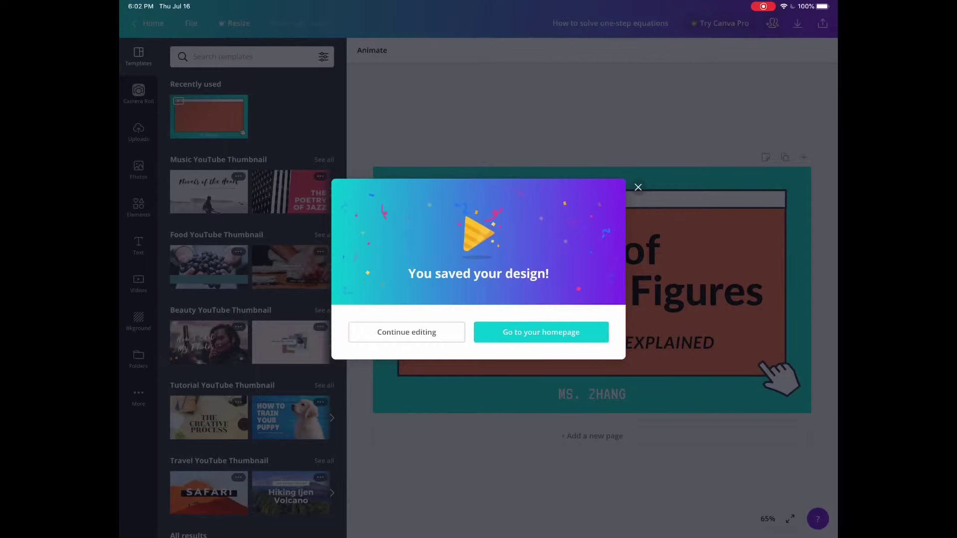
Step: Close the 'You saved your design!' message and go back to the Make Videos folder
{"action": "left_click", "coordinate": [406, 332]}
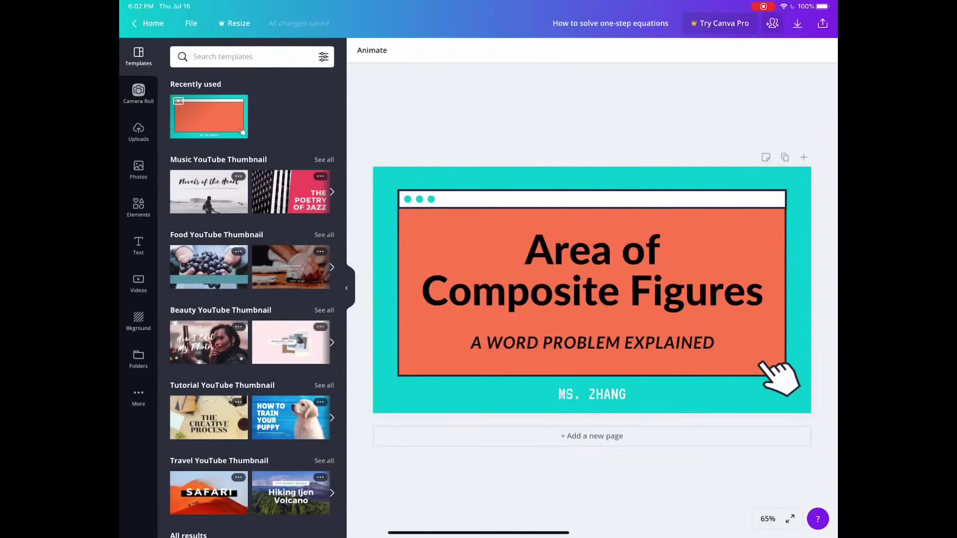
{"action": "left_click_drag", "start_coordinate": [478, 532], "coordinate": [478, 349]}
{"action": "left_click", "coordinate": [214, 319]}
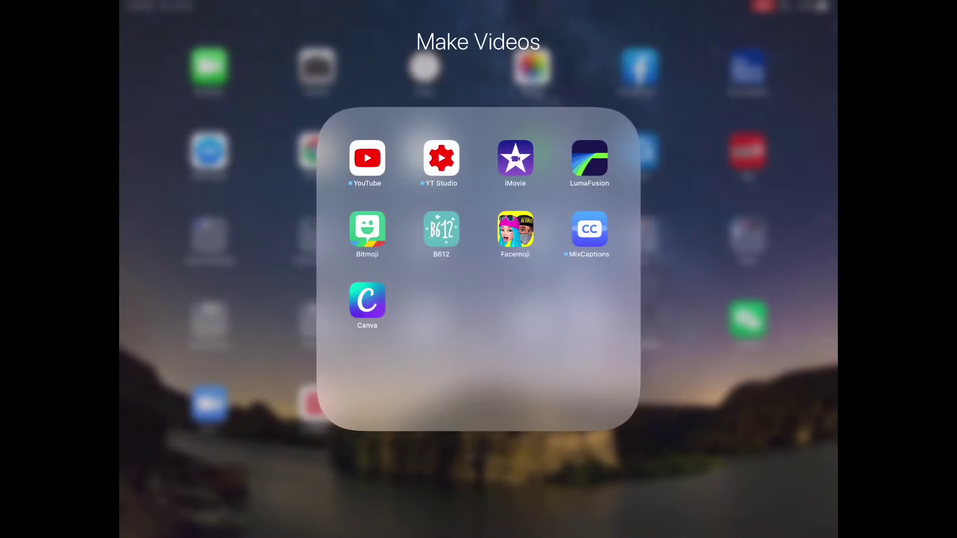
Step: In YT Studio, open the Area of Composite Figures video from Latest video performance for editing
{"action": "left_click", "coordinate": [441, 158]}
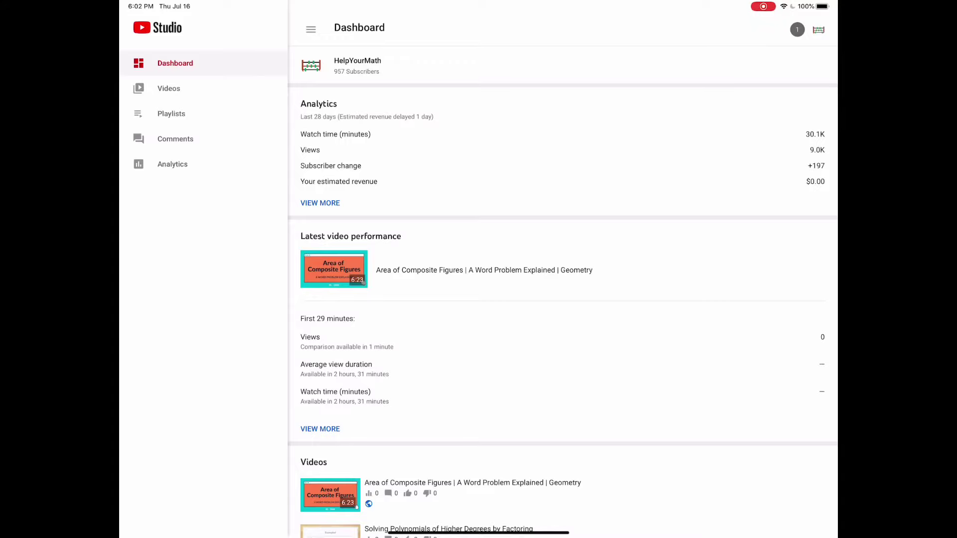
{"action": "left_click", "coordinate": [418, 270]}
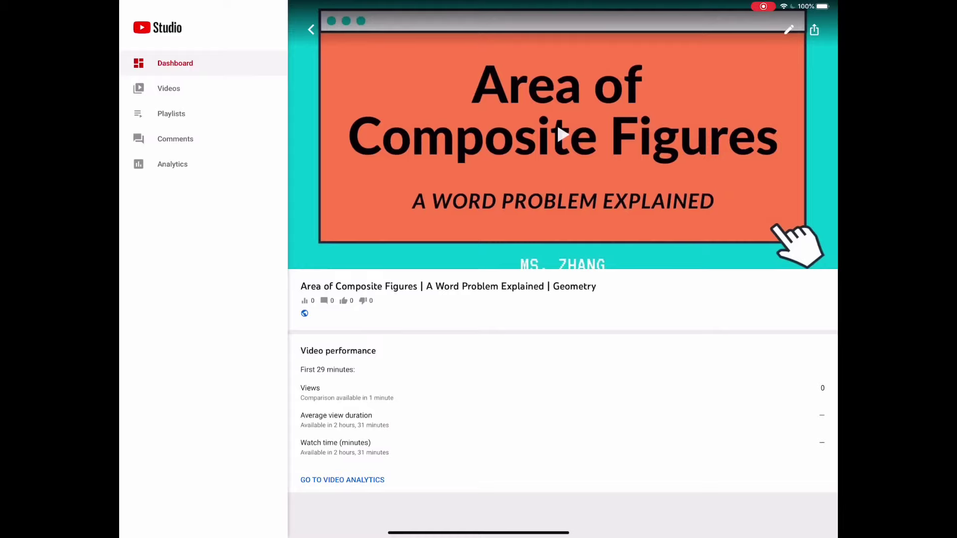
{"action": "left_click", "coordinate": [787, 30]}
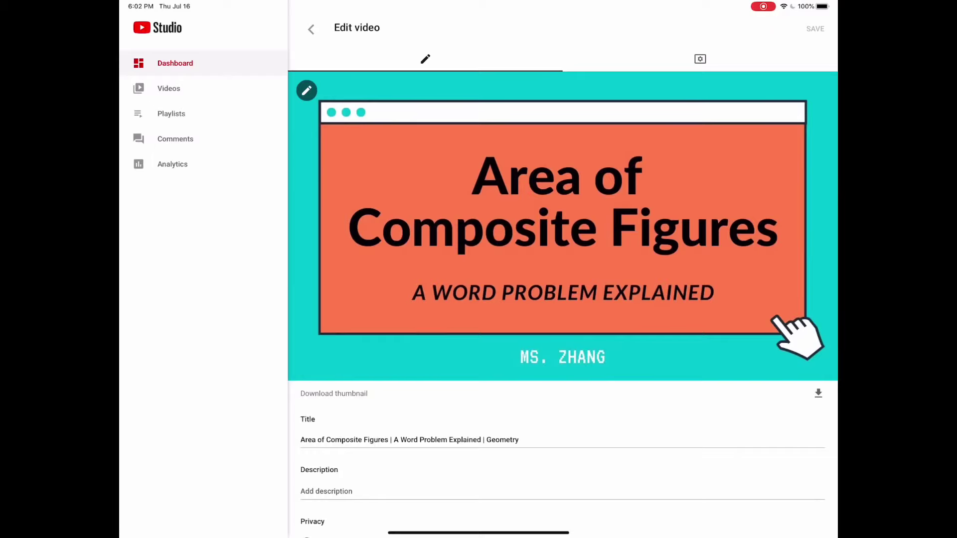
Step: Preview the second to fourth video frames, then reselect the custom image and open its photo picker
{"action": "left_click", "coordinate": [306, 90]}
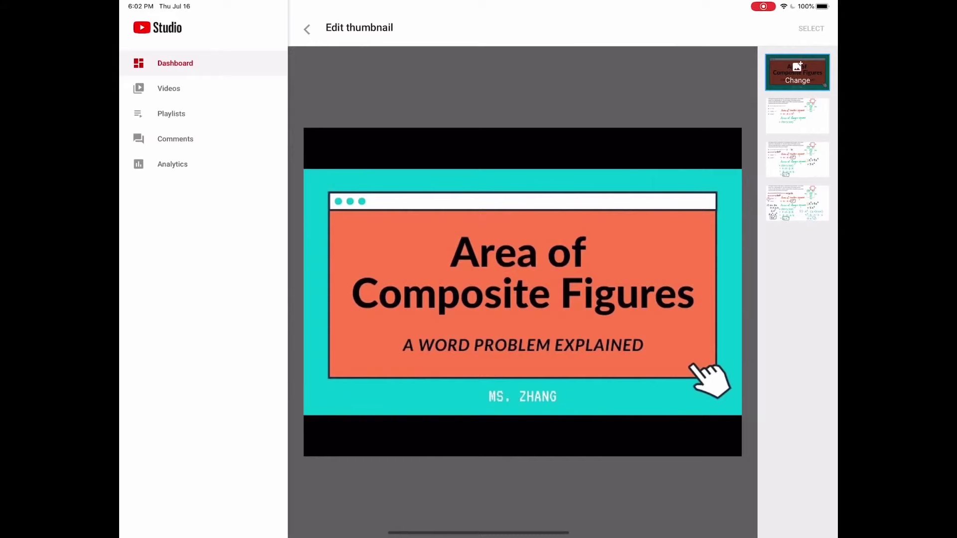
{"action": "left_click", "coordinate": [797, 116]}
{"action": "left_click", "coordinate": [797, 159]}
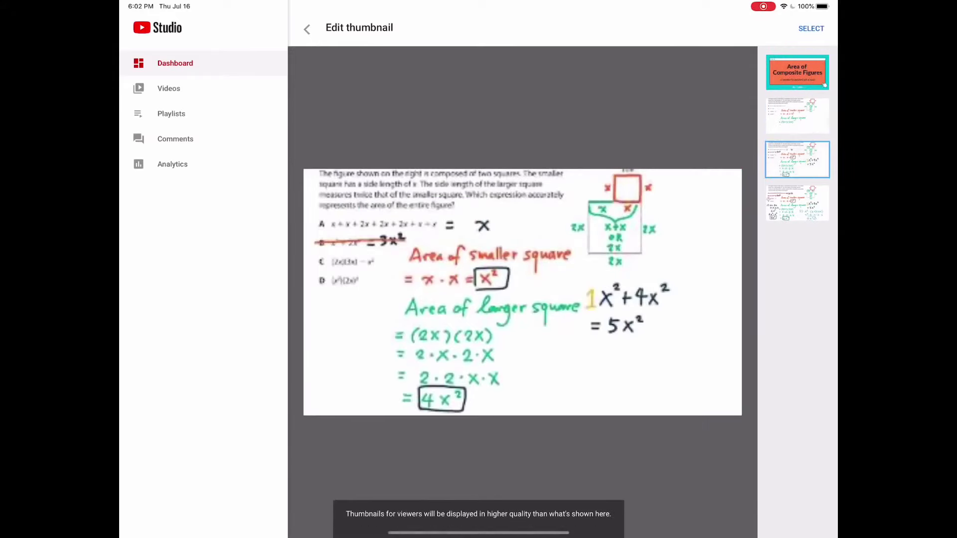
{"action": "left_click", "coordinate": [798, 202]}
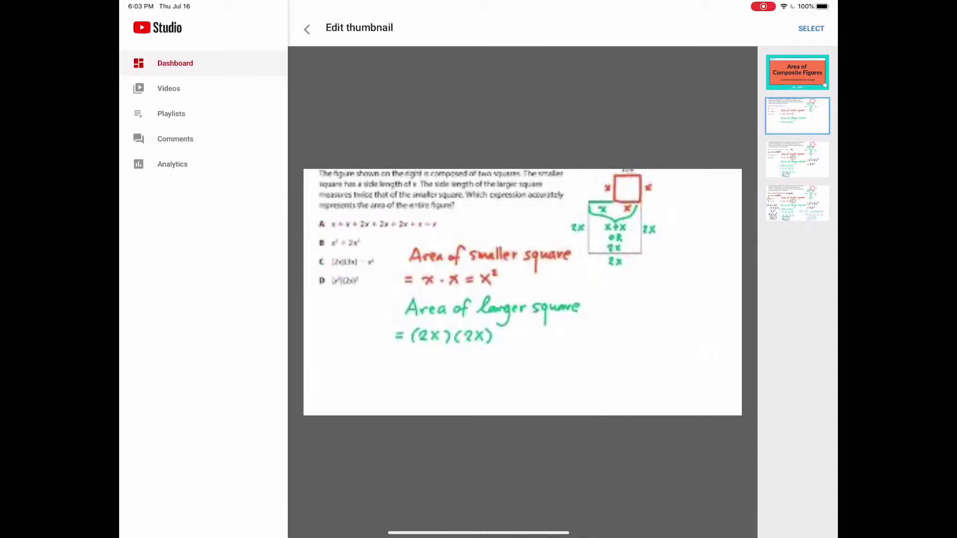
{"action": "left_click", "coordinate": [799, 69]}
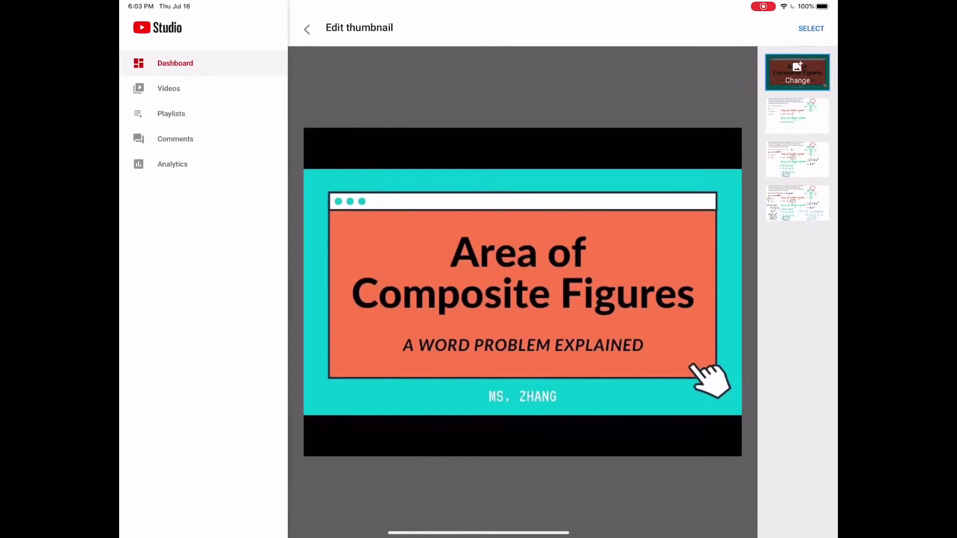
{"action": "left_click", "coordinate": [797, 74]}
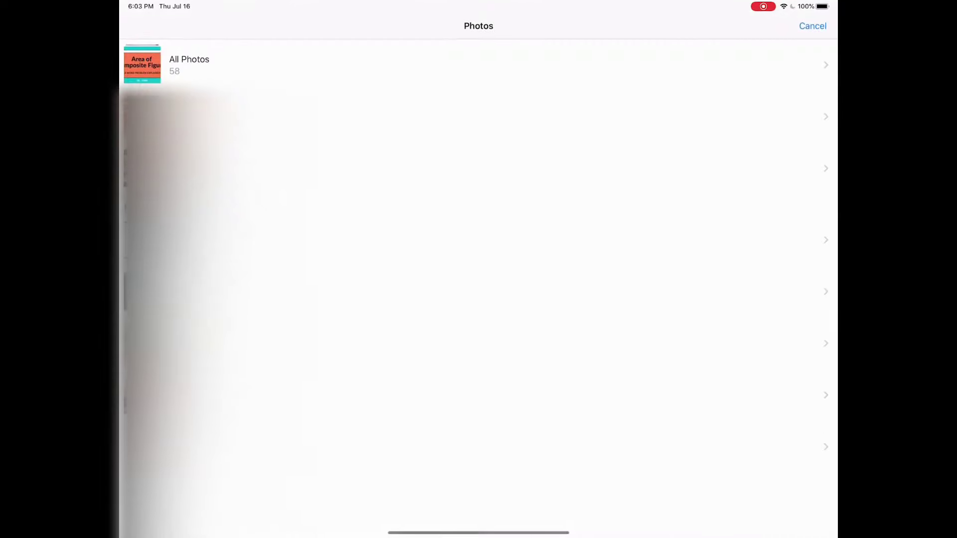